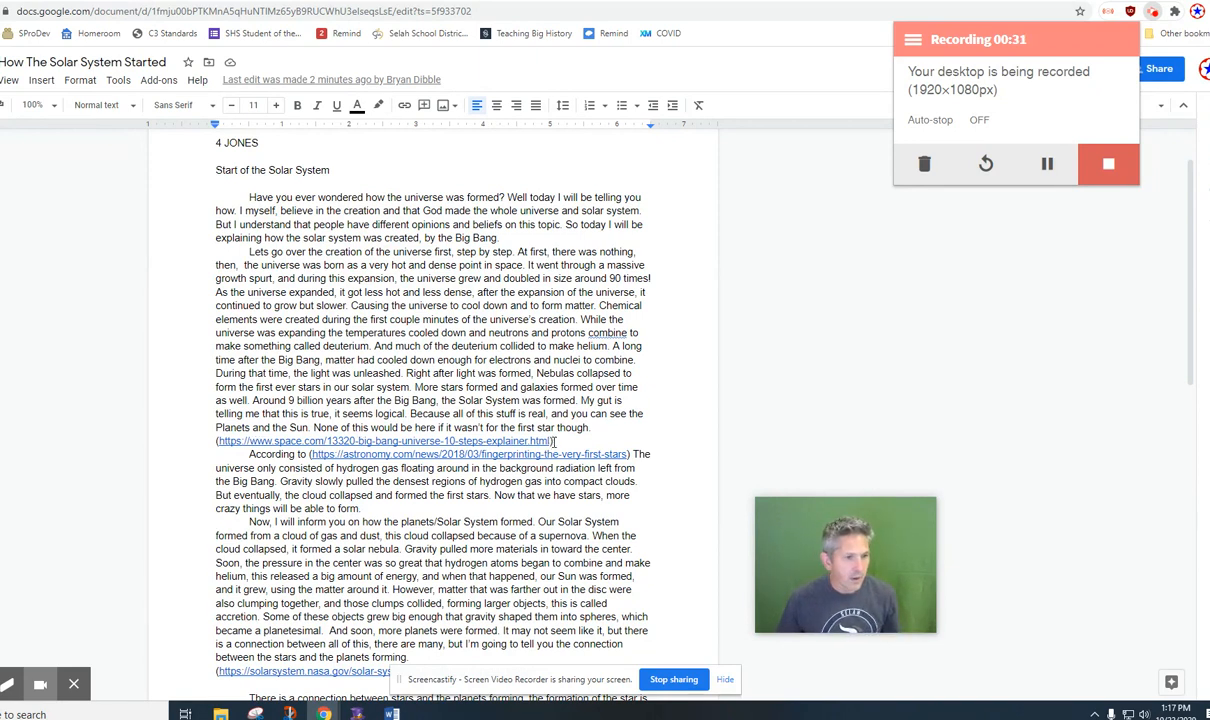
pyautogui.moveTo(555, 441); pyautogui.dragTo(190, 438)
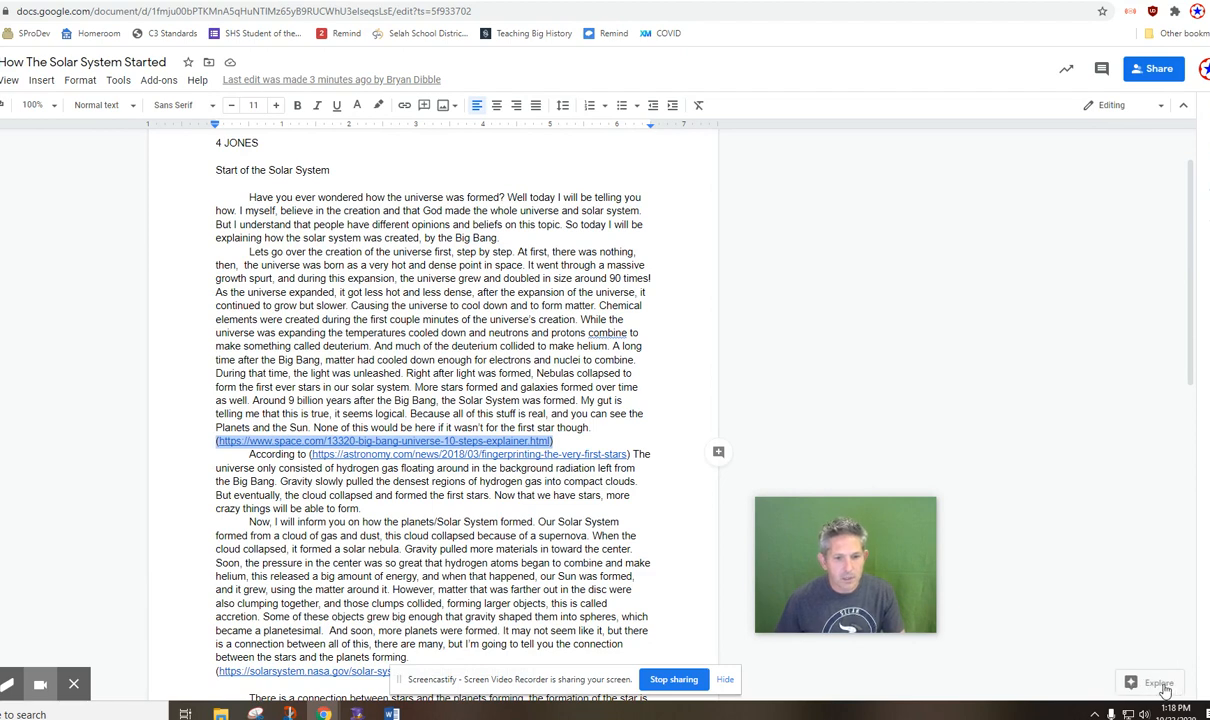
pyautogui.click(1160, 684)
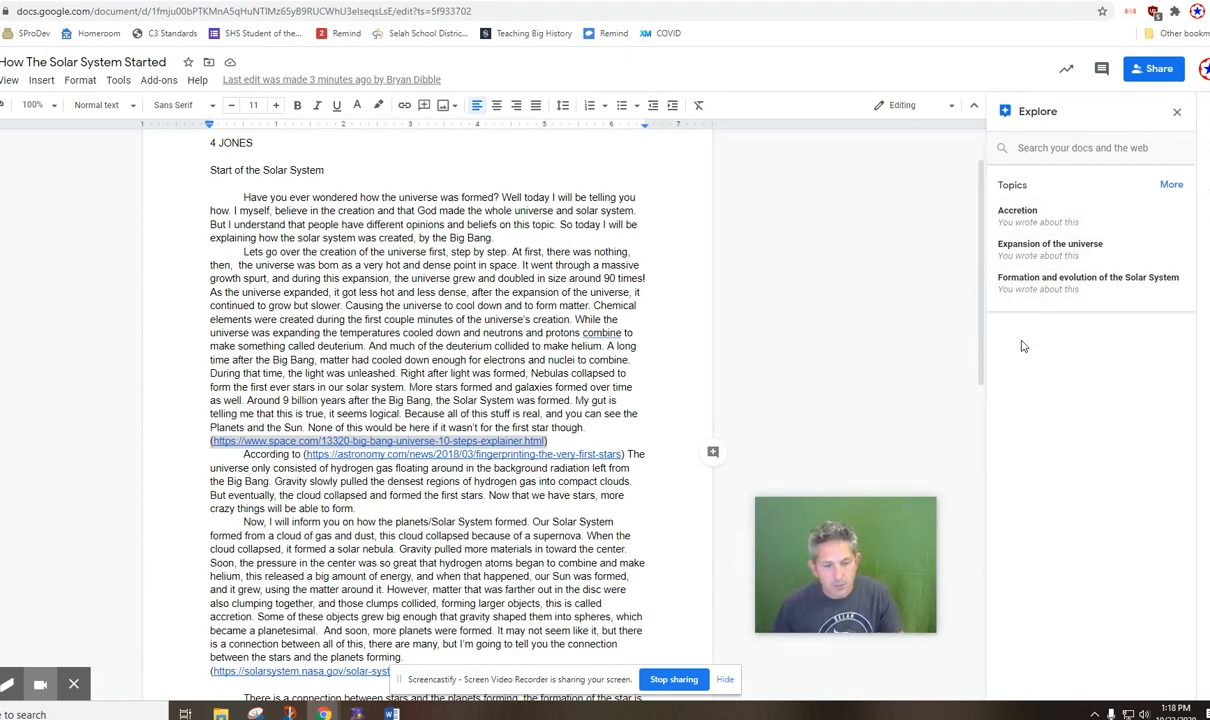
pyautogui.click(931, 311)
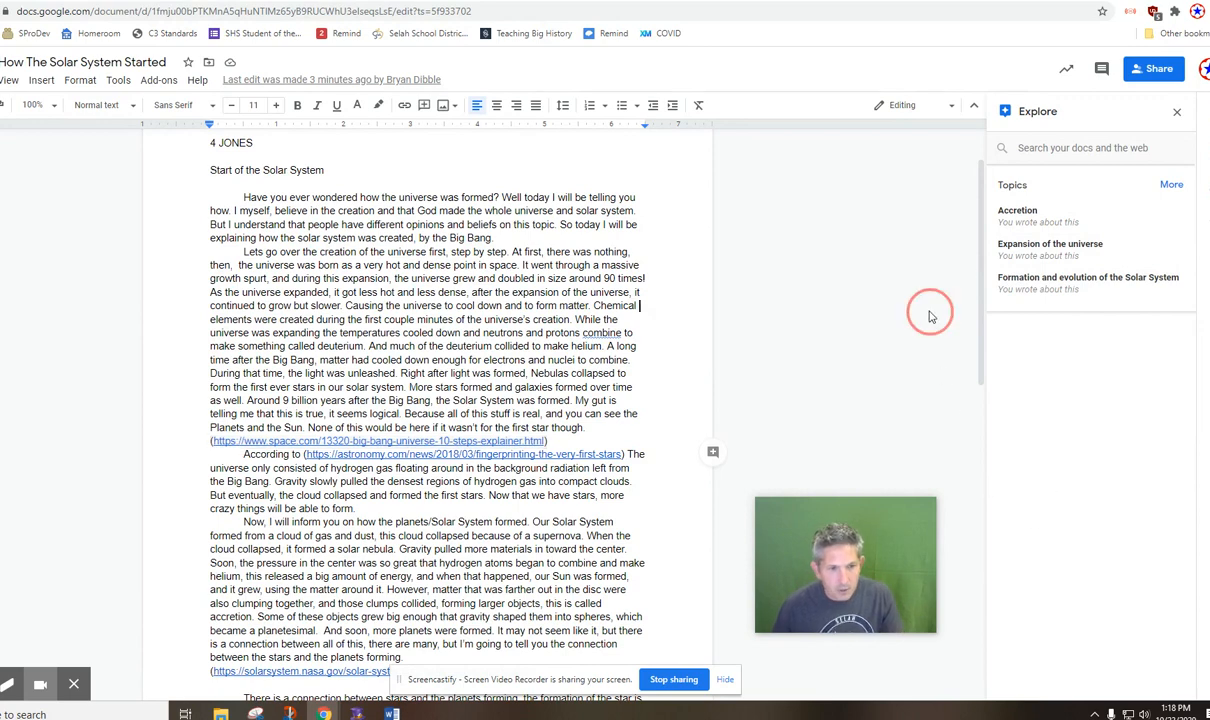
pyautogui.click(1176, 111)
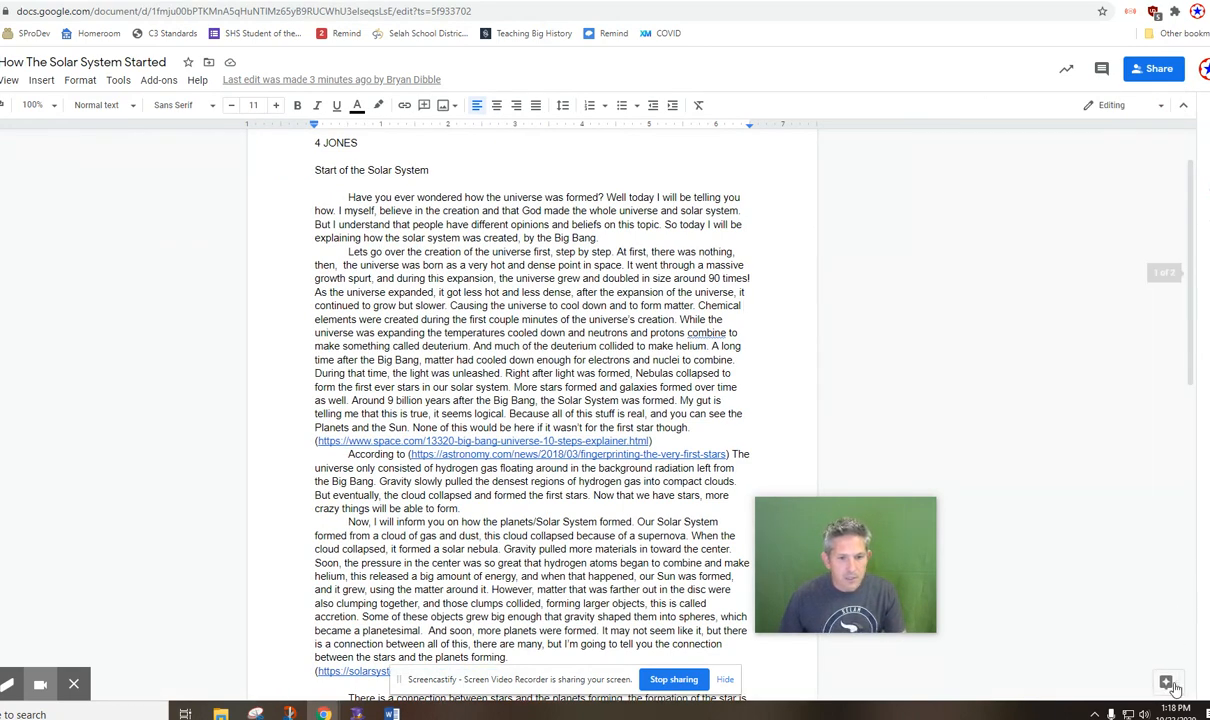
# Copy the space.com link below the second paragraph and search for it in Explore.
pyautogui.click(1166, 688)
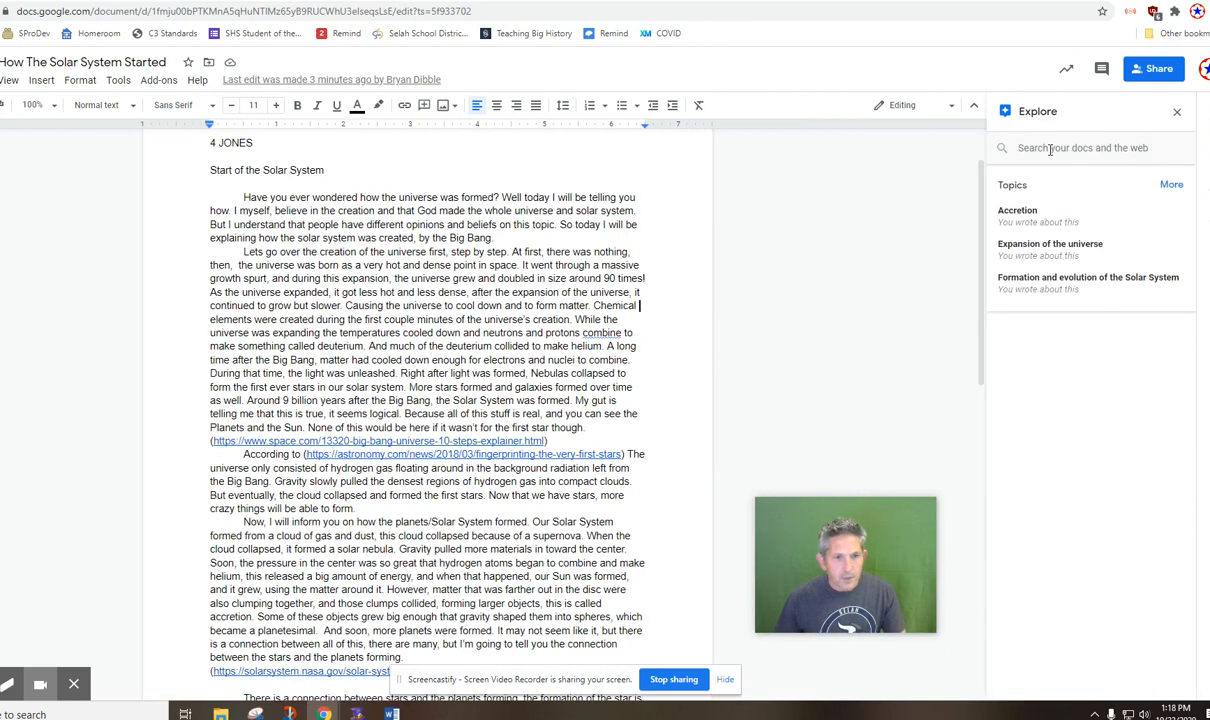
pyautogui.click(1050, 149)
pyautogui.press('Down')
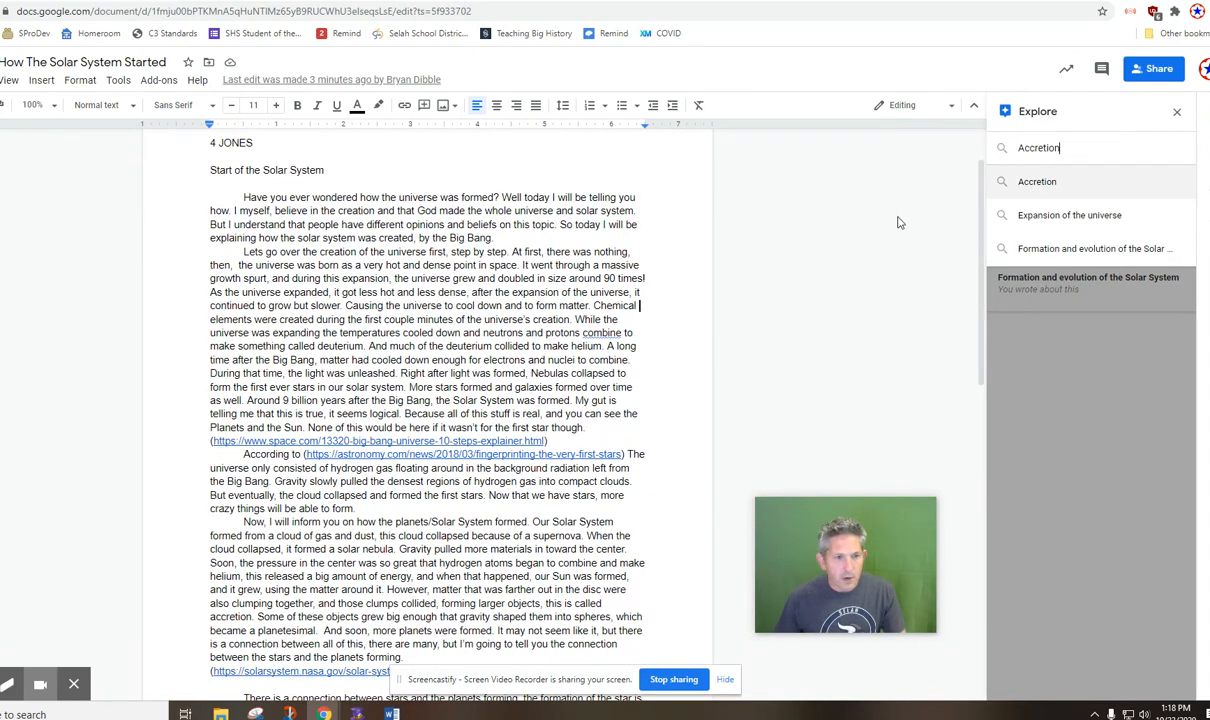
pyautogui.moveTo(546, 443); pyautogui.dragTo(215, 443)
pyautogui.hotkey('ctrl', 'c')
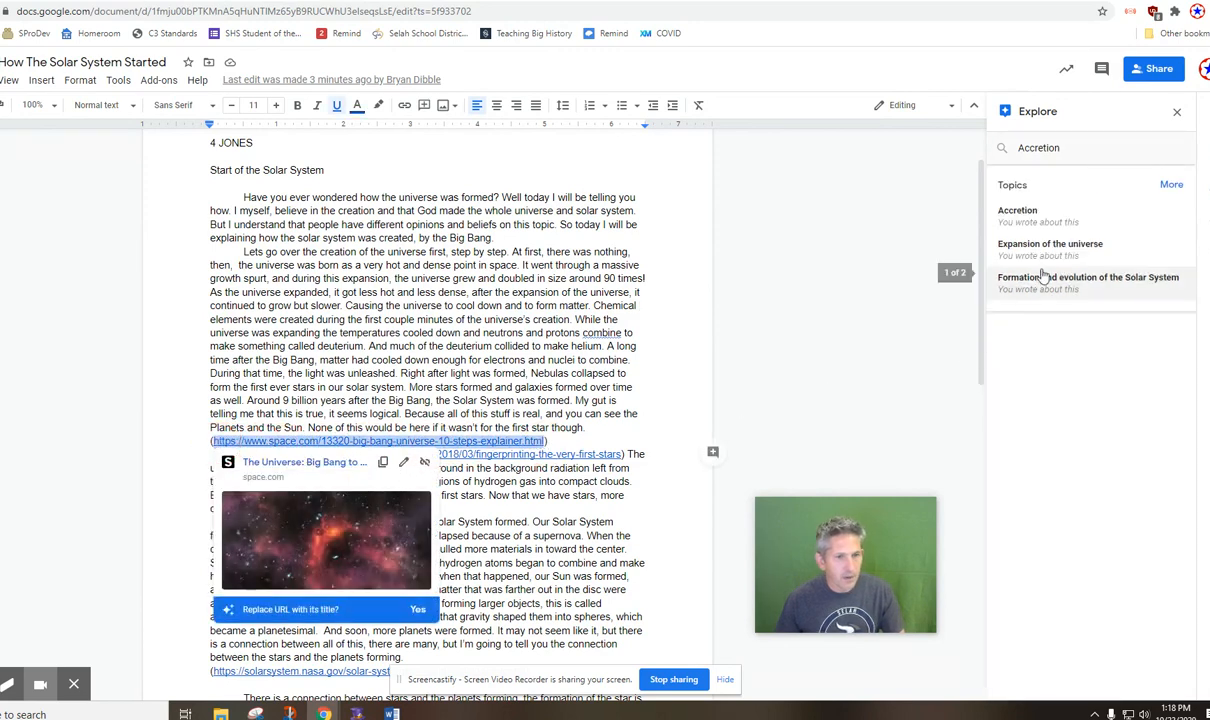
pyautogui.click(1066, 150)
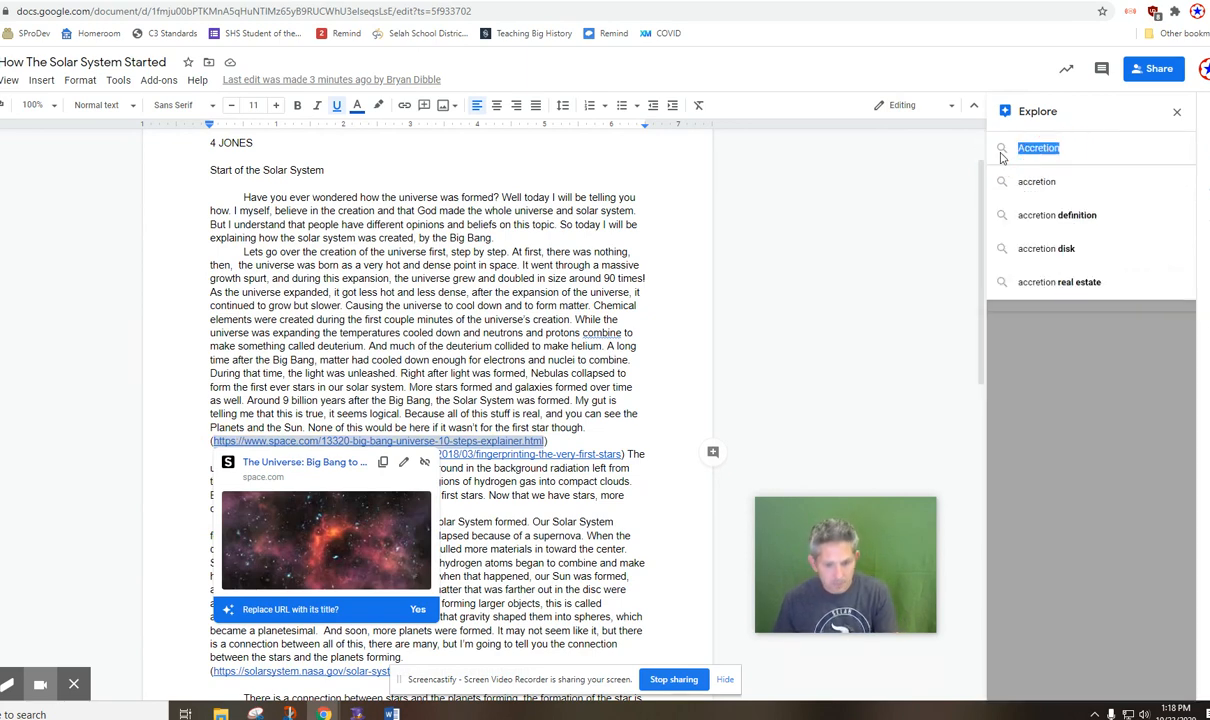
pyautogui.hotkey('ctrl', 'v')
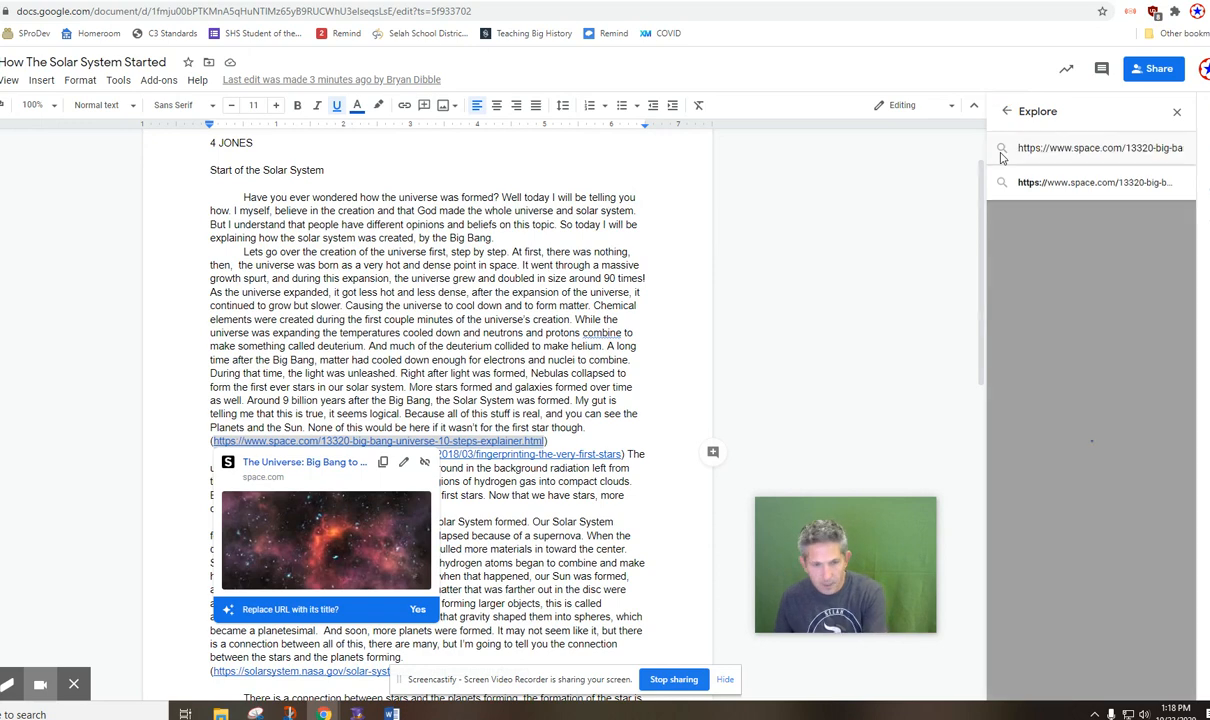
pyautogui.press('Return')
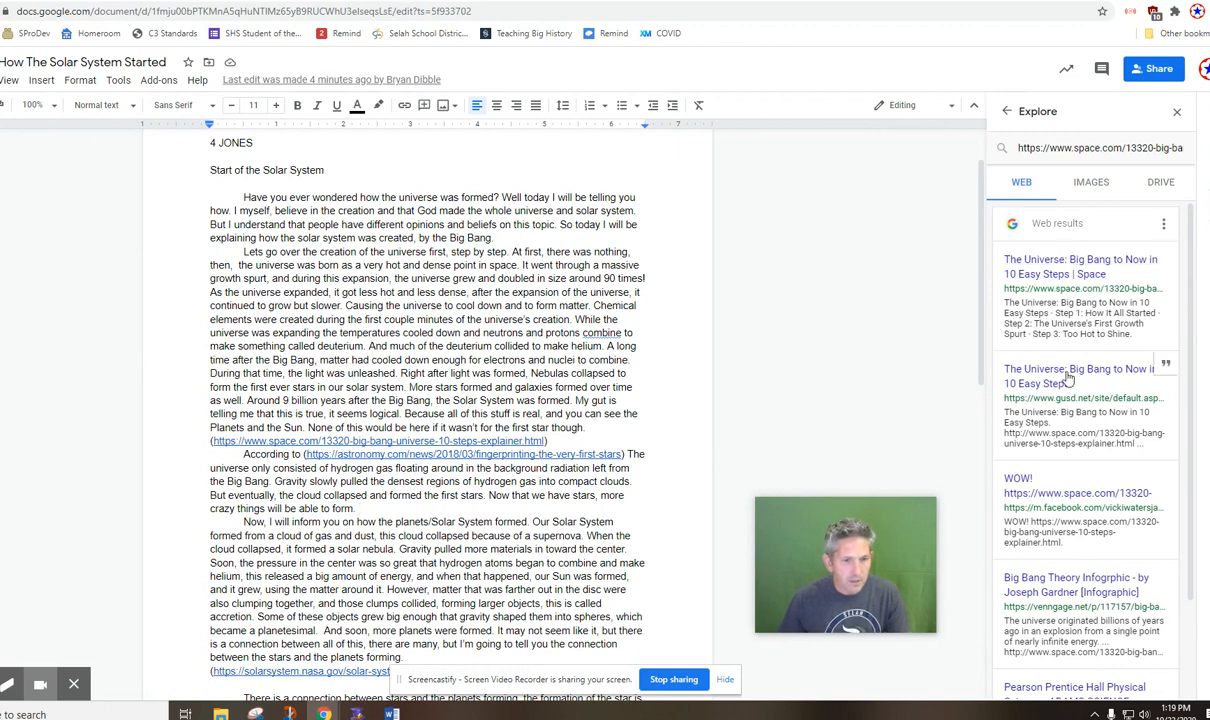
# Cite the web result "The Universe: Big Bang to Now in 10 Easy Steps | Space" as a footnote after "first star though.".
pyautogui.click(585, 427)
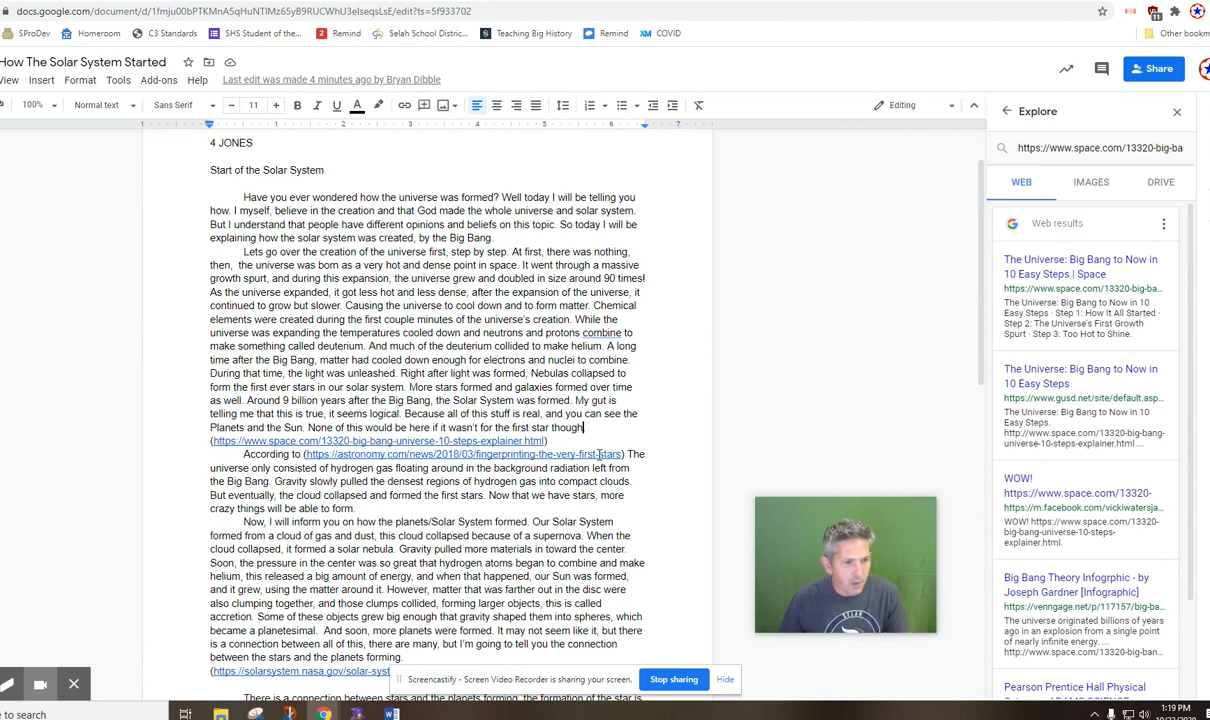
pyautogui.click(589, 427)
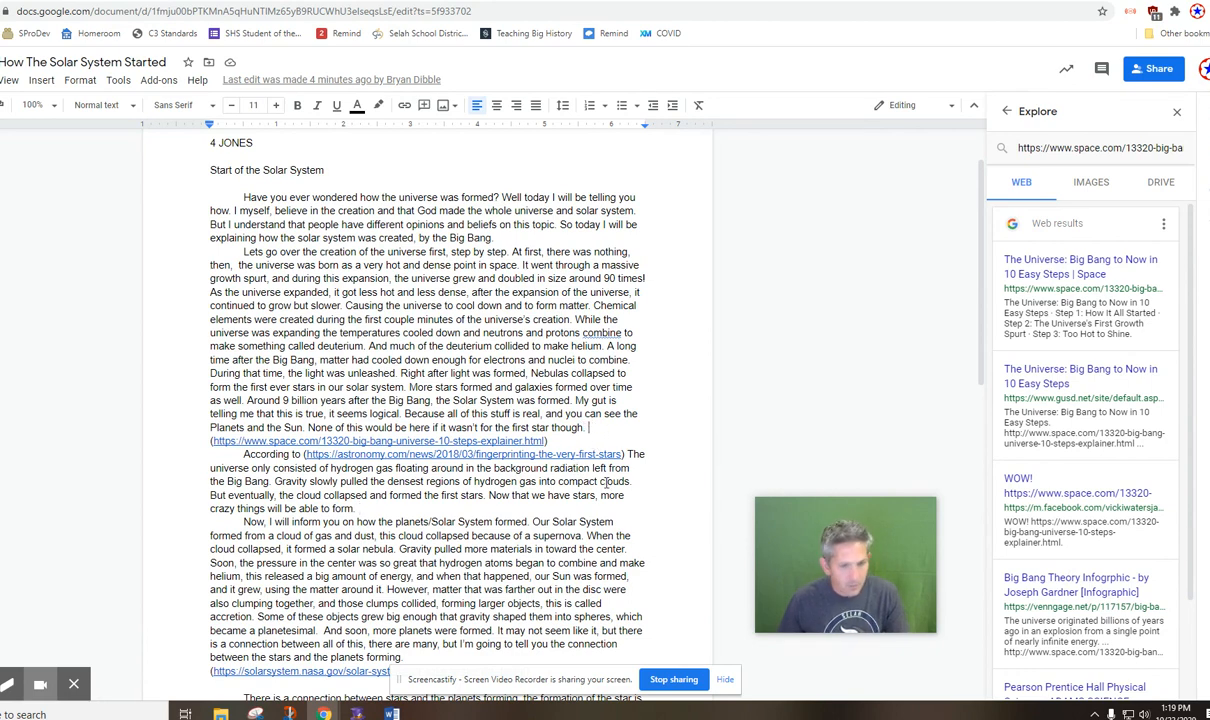
pyautogui.press('Delete')
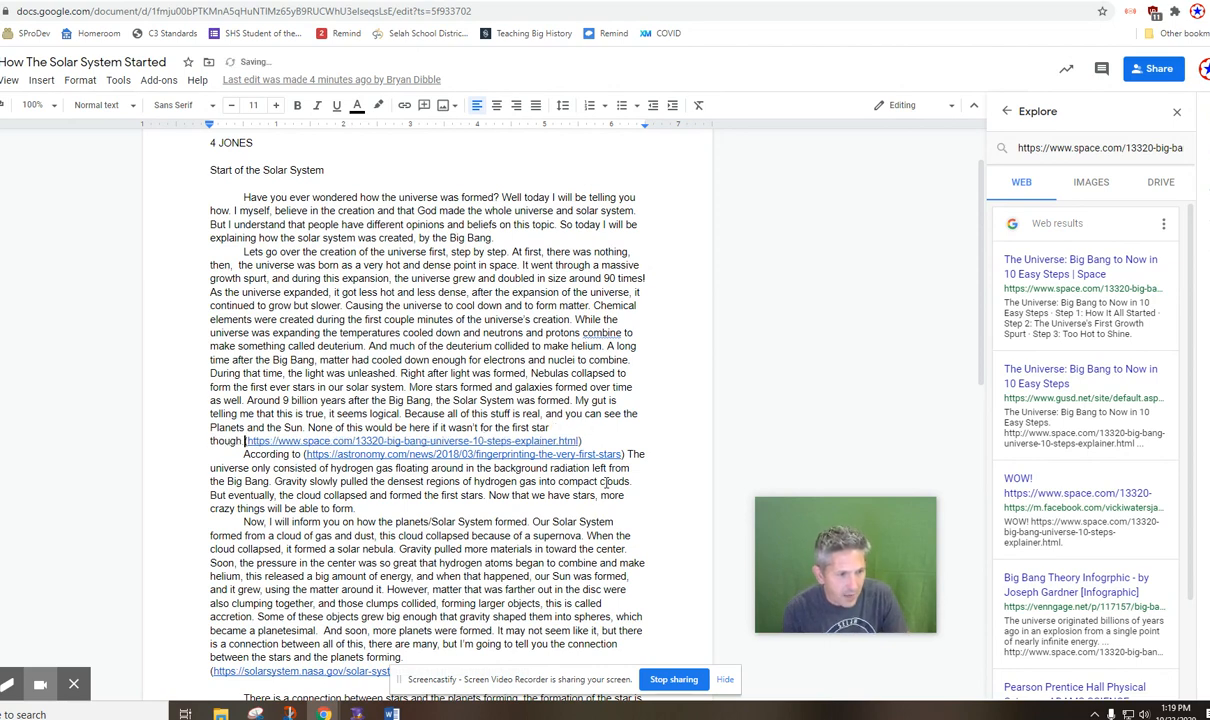
pyautogui.press('Return')
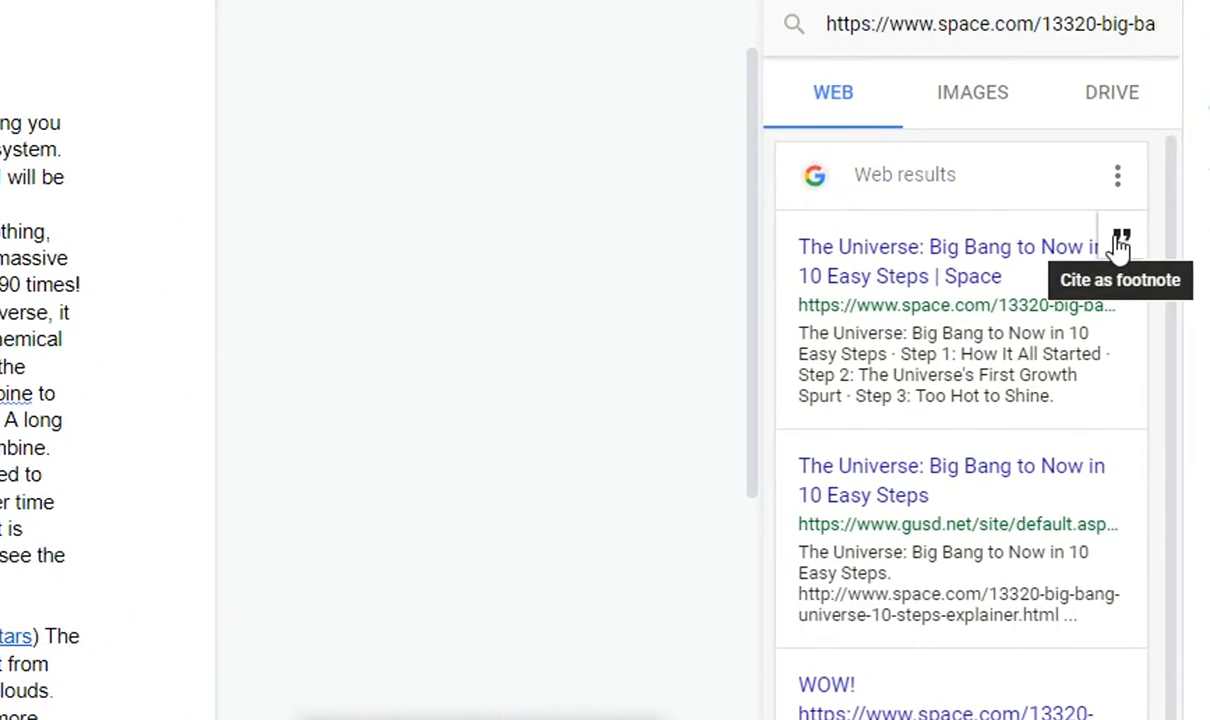
pyautogui.moveTo(822, 330)
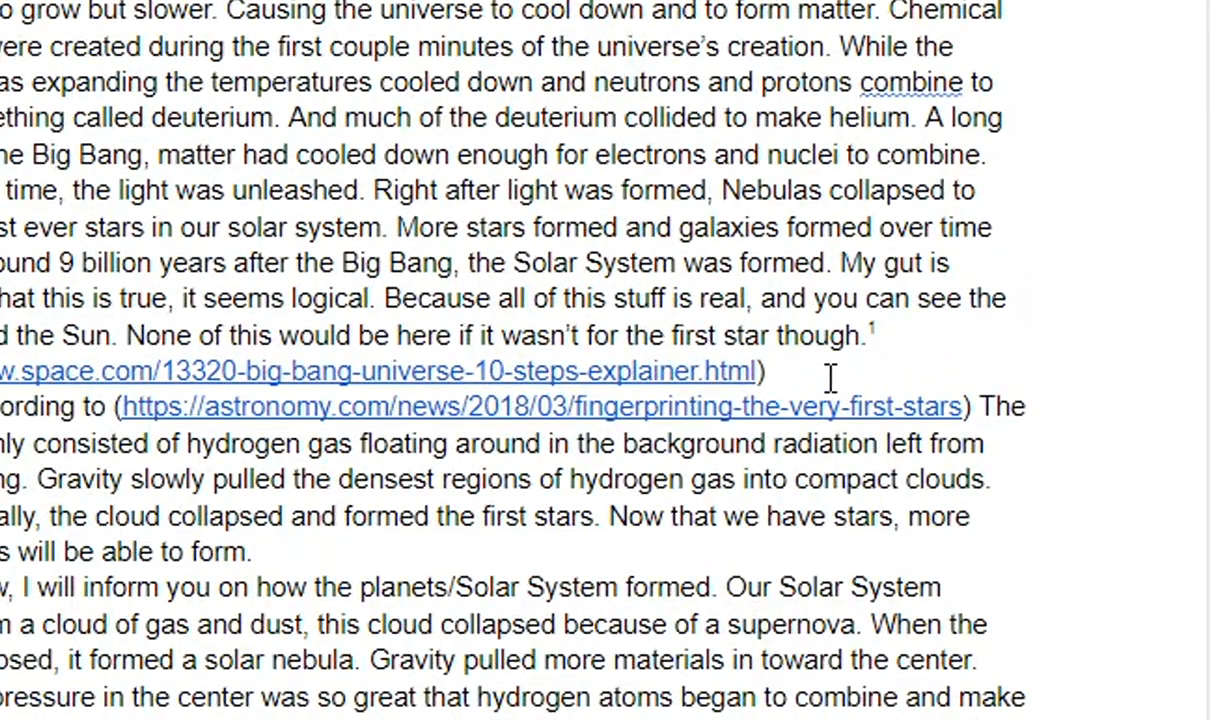
# Delete the parenthesized space.com link below the second paragraph and check its footnote at the end of the page.
pyautogui.moveTo(821, 376); pyautogui.dragTo(5, 372)
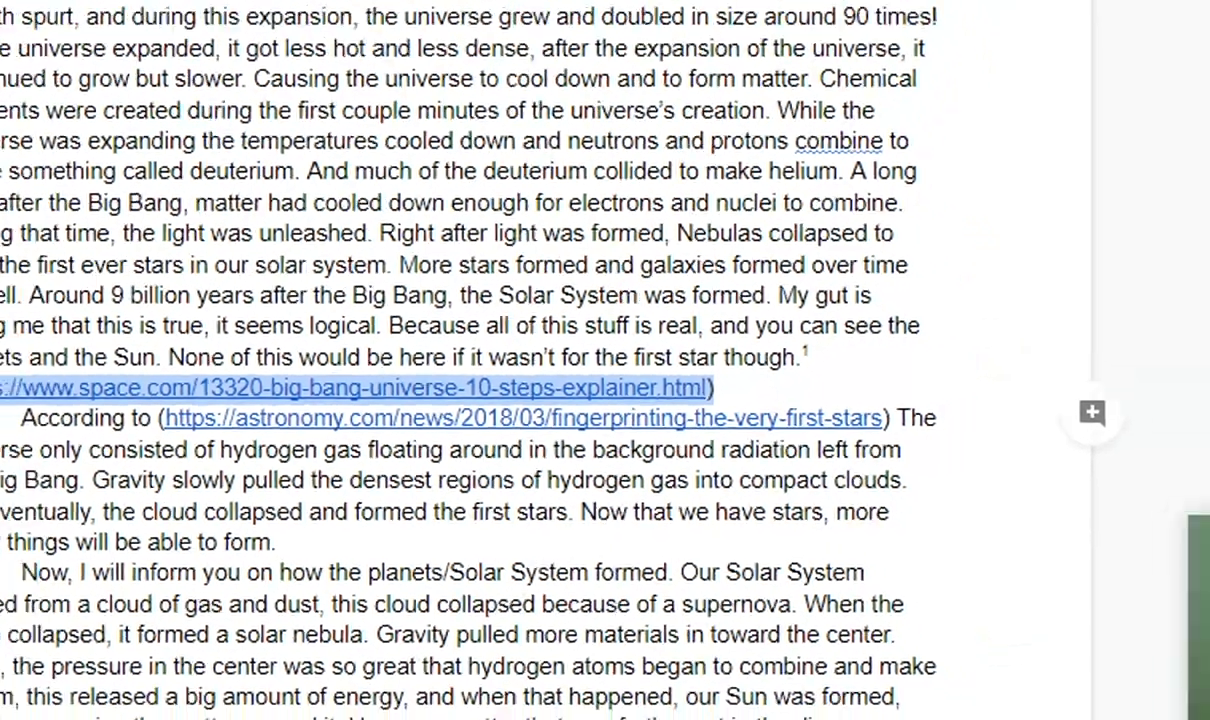
pyautogui.press('BackSpace')
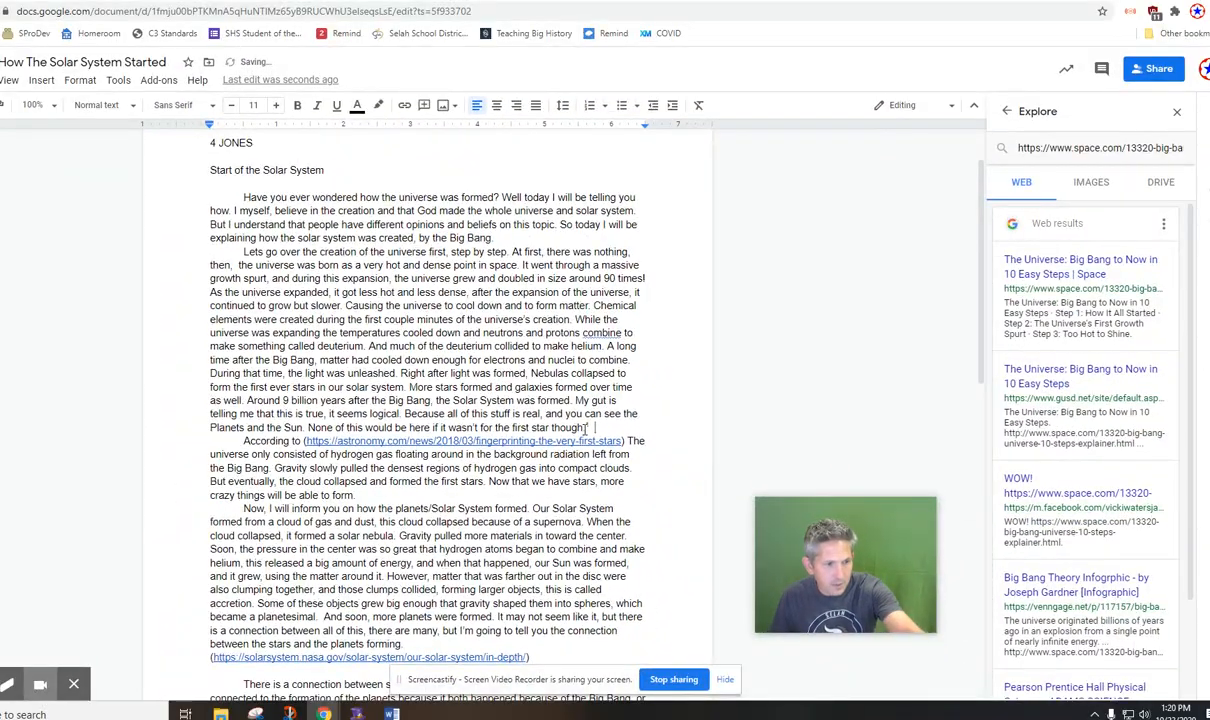
pyautogui.scroll(-1, 510, 484)
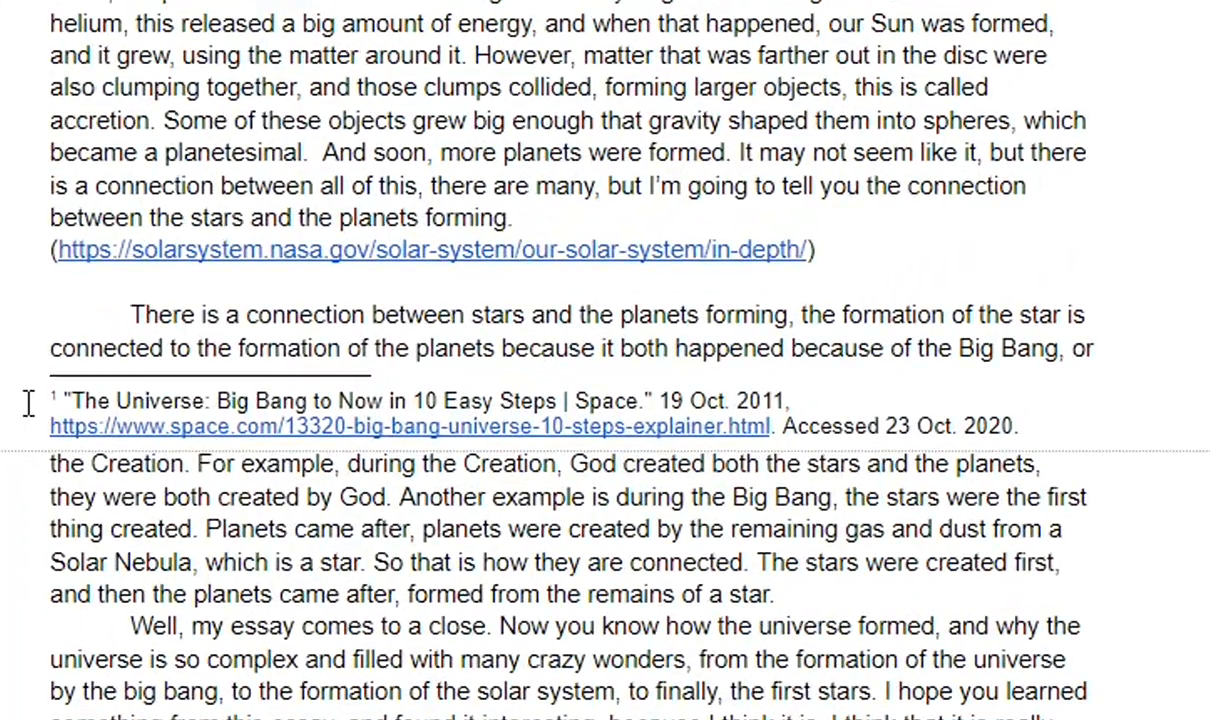
pyautogui.moveTo(24, 405); pyautogui.dragTo(1096, 425)
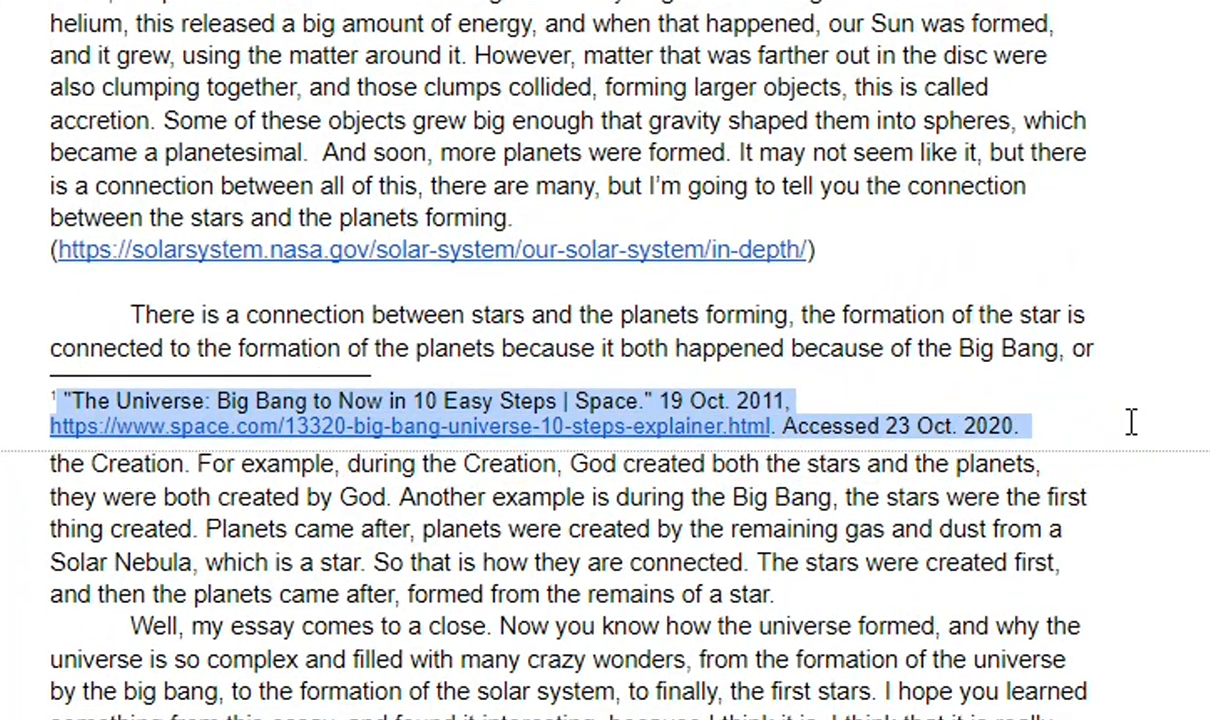
pyautogui.click(1162, 465)
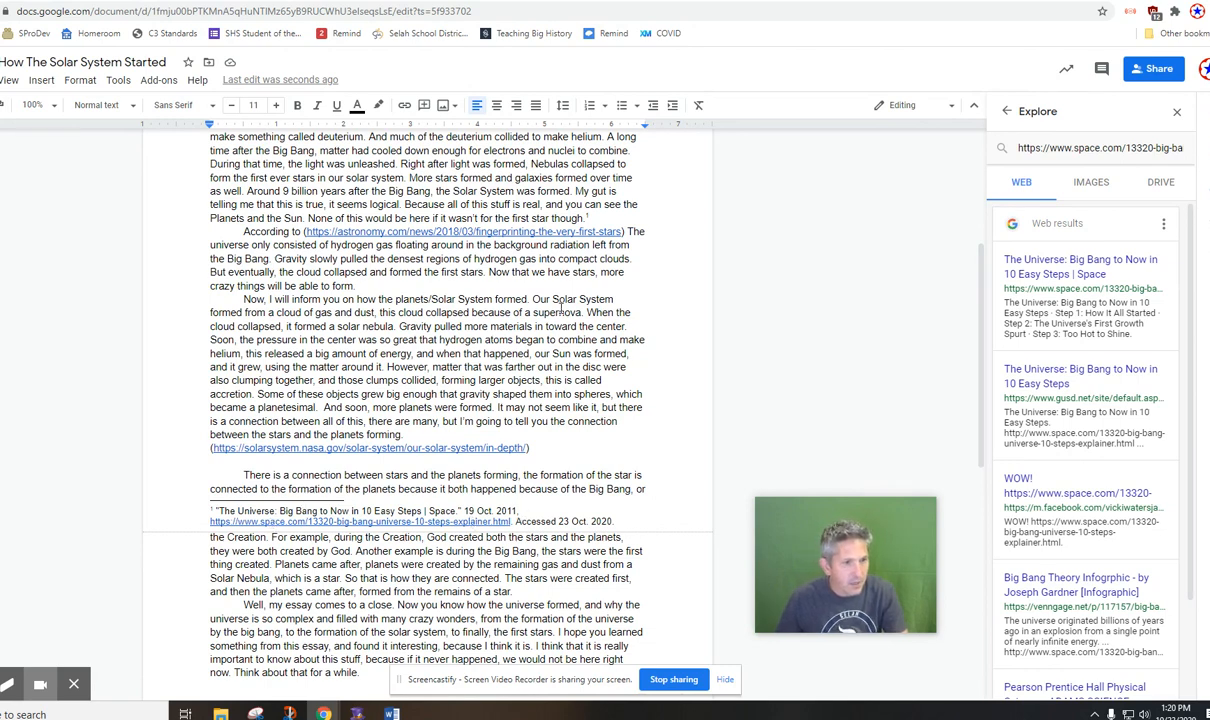
# Copy the astronomy.com link from the third paragraph and search for it in Explore.
pyautogui.scroll(3, 561, 308)
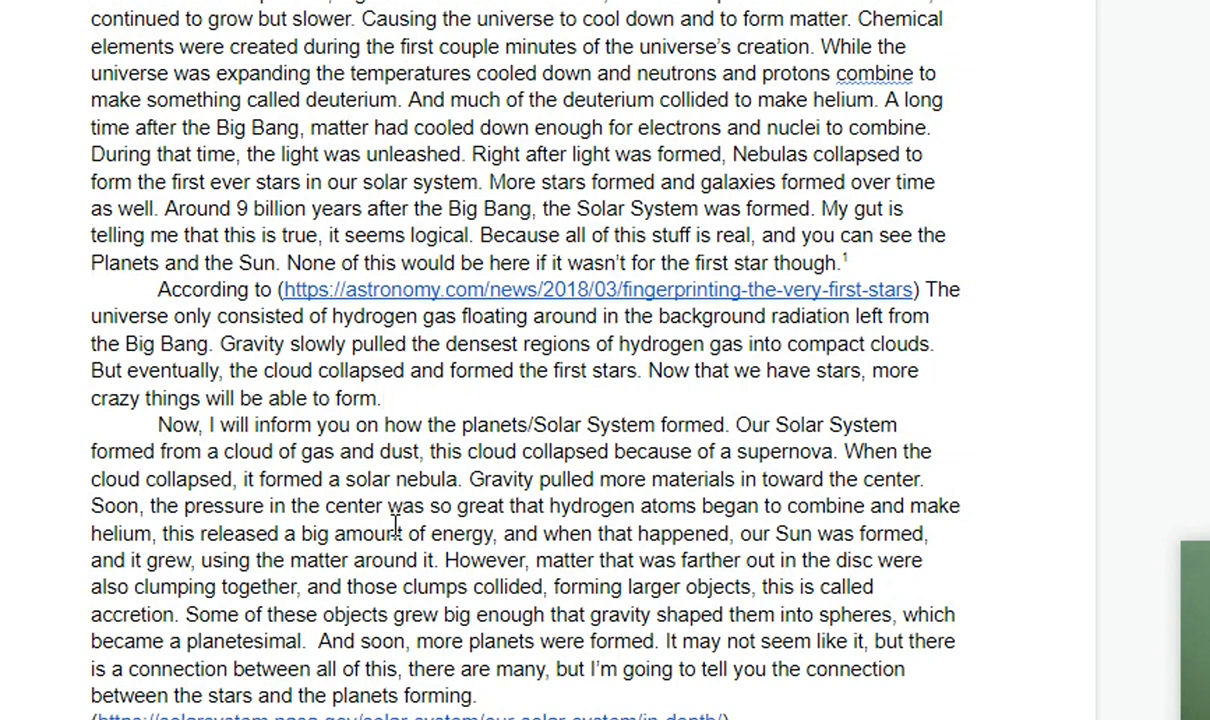
pyautogui.click(921, 289)
pyautogui.moveTo(913, 289); pyautogui.dragTo(289, 290)
pyautogui.hotkey('ctrl', 'c')
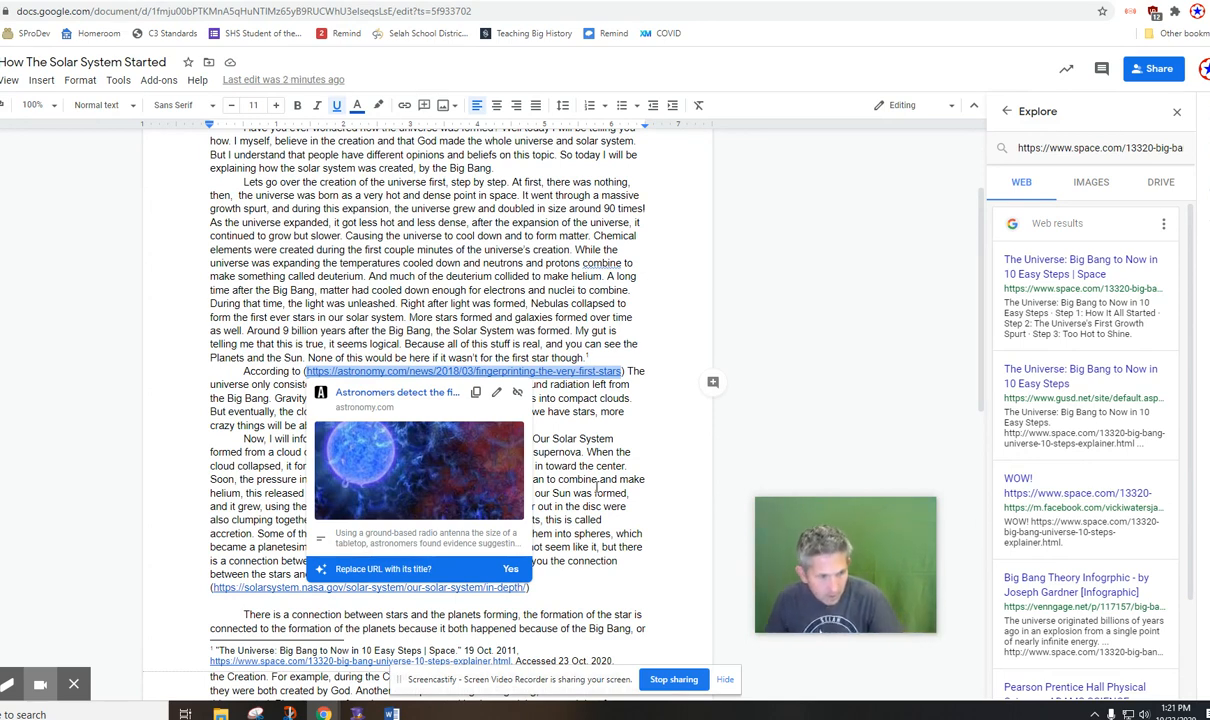
pyautogui.click(1125, 147)
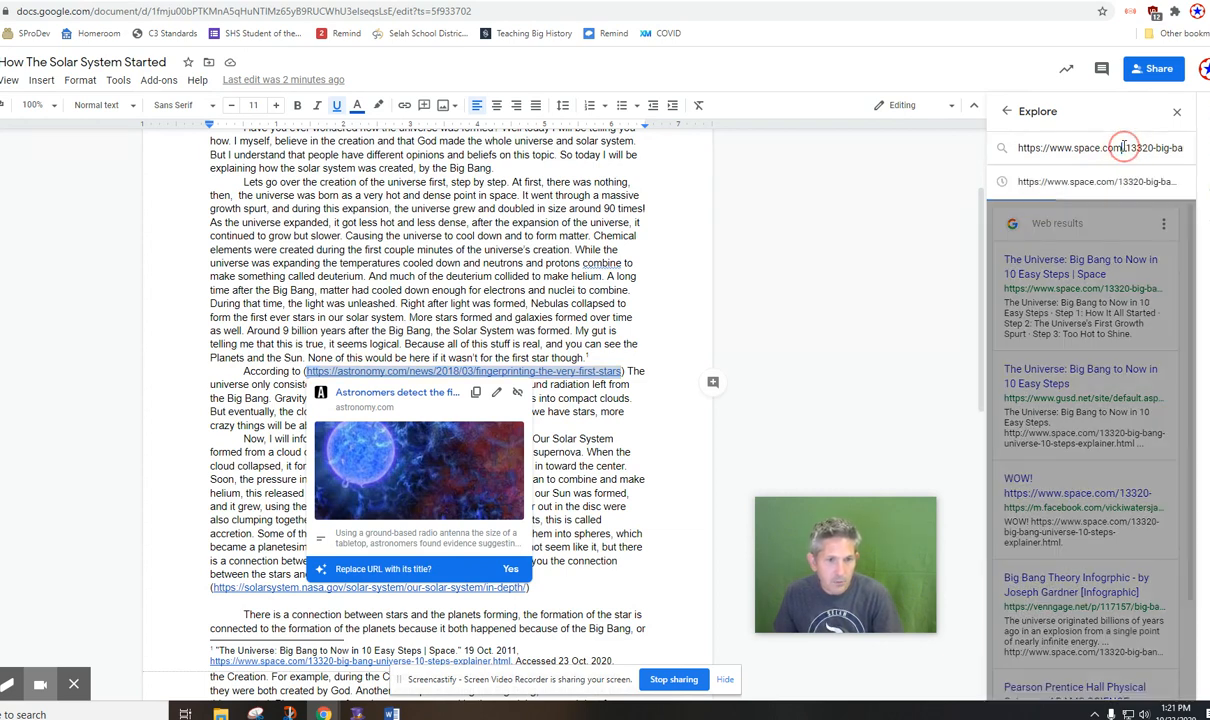
pyautogui.tripleClick(1125, 147)
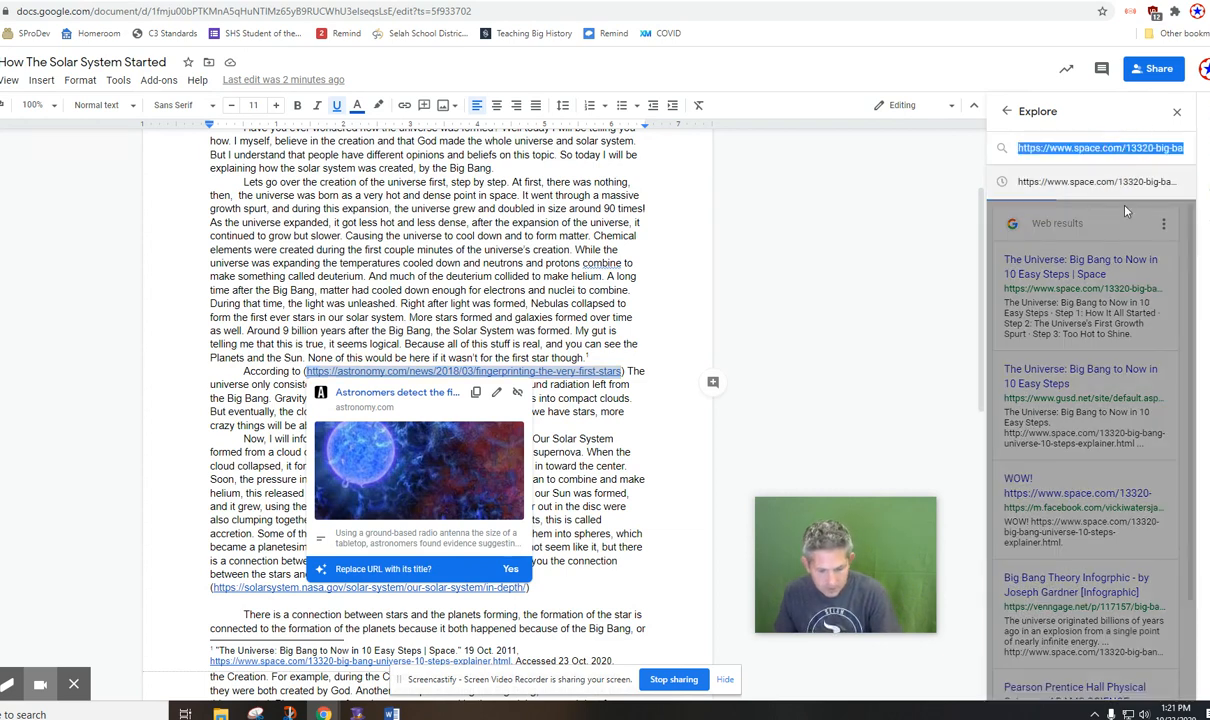
pyautogui.hotkey('ctrl', 'v')
pyautogui.press('Return')
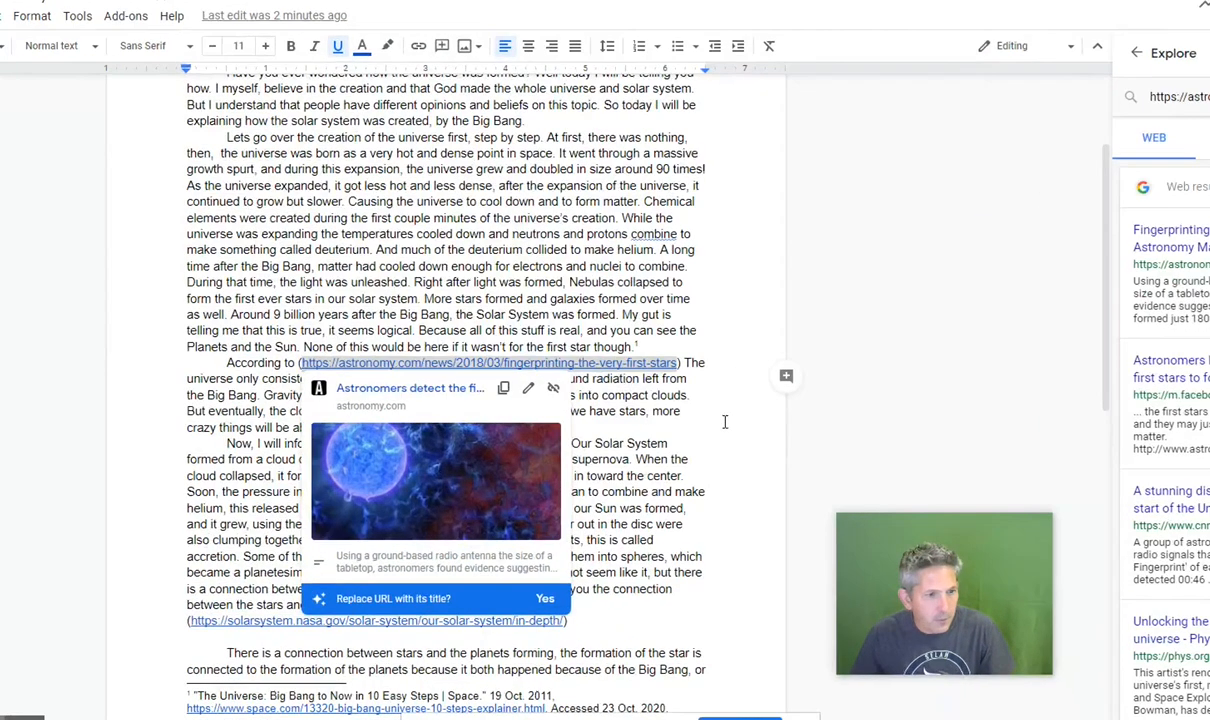
# Delete "According to" and the parenthesized astronomy.com link so the third paragraph starts with "The universe only consisted".
pyautogui.click(661, 421)
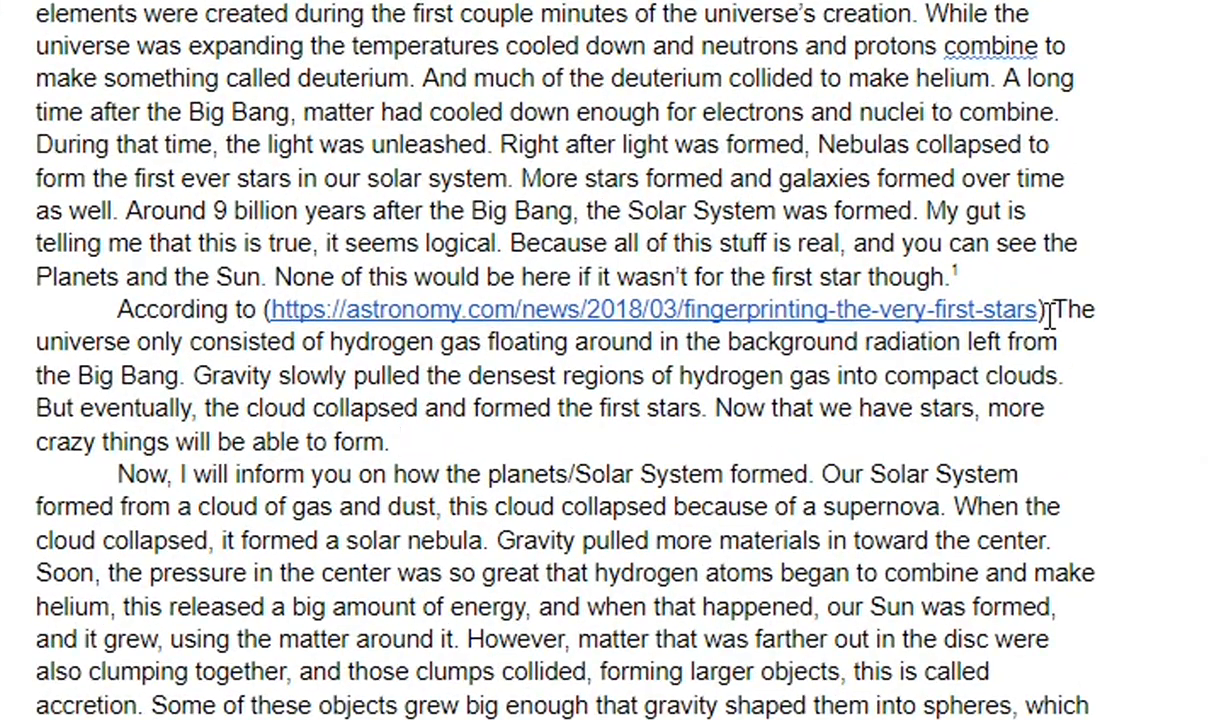
pyautogui.moveTo(1050, 310); pyautogui.dragTo(119, 309)
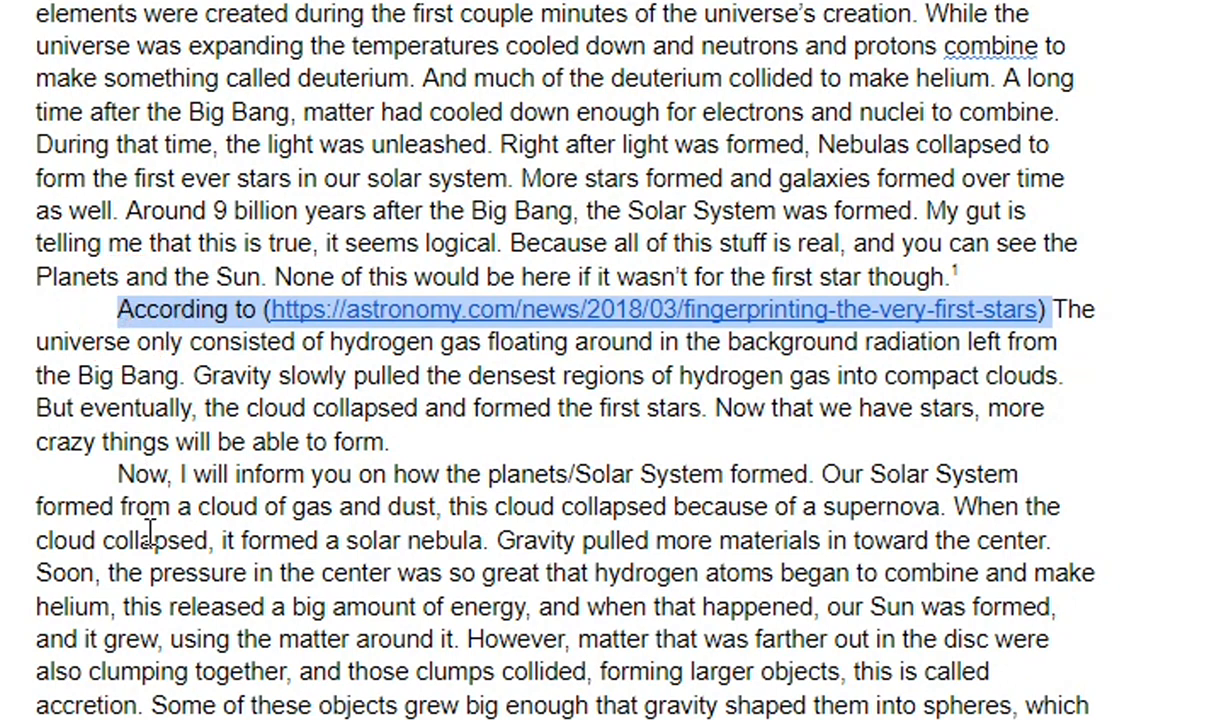
pyautogui.press('BackSpace')
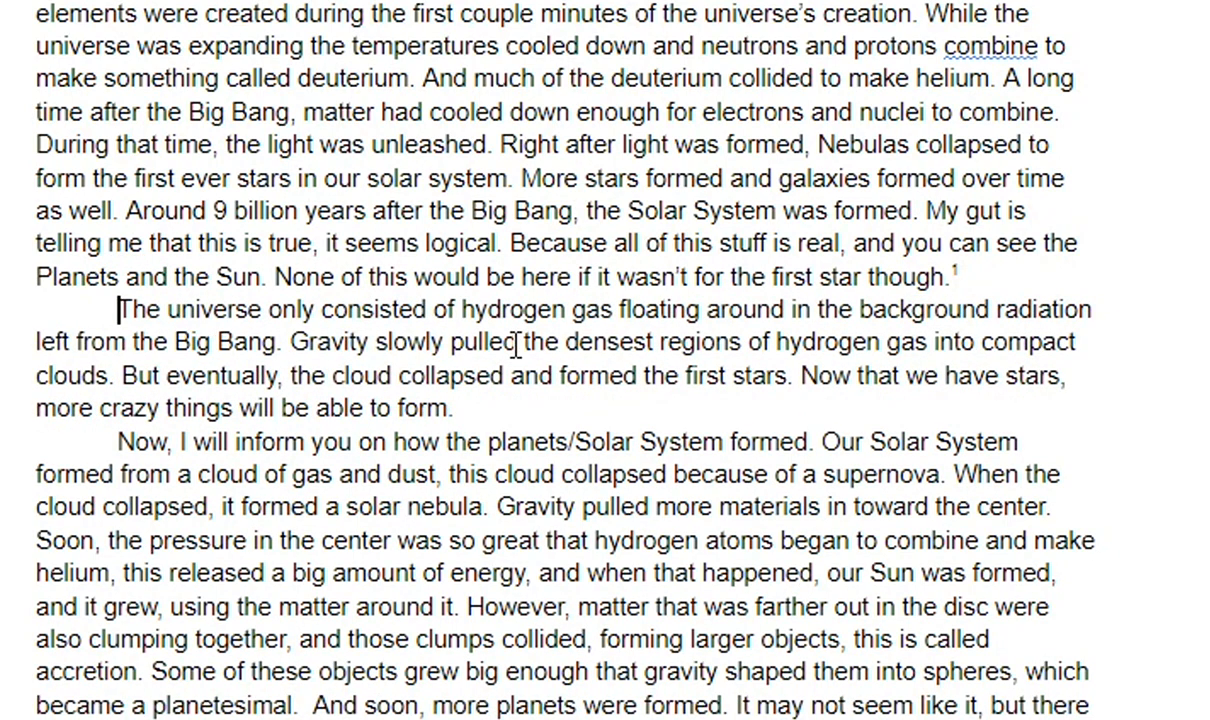
# Cite the web result "Fingerprinting the very first stars - Astronomy Magazine" as a footnote after "able to form." and check it.
pyautogui.click(456, 408)
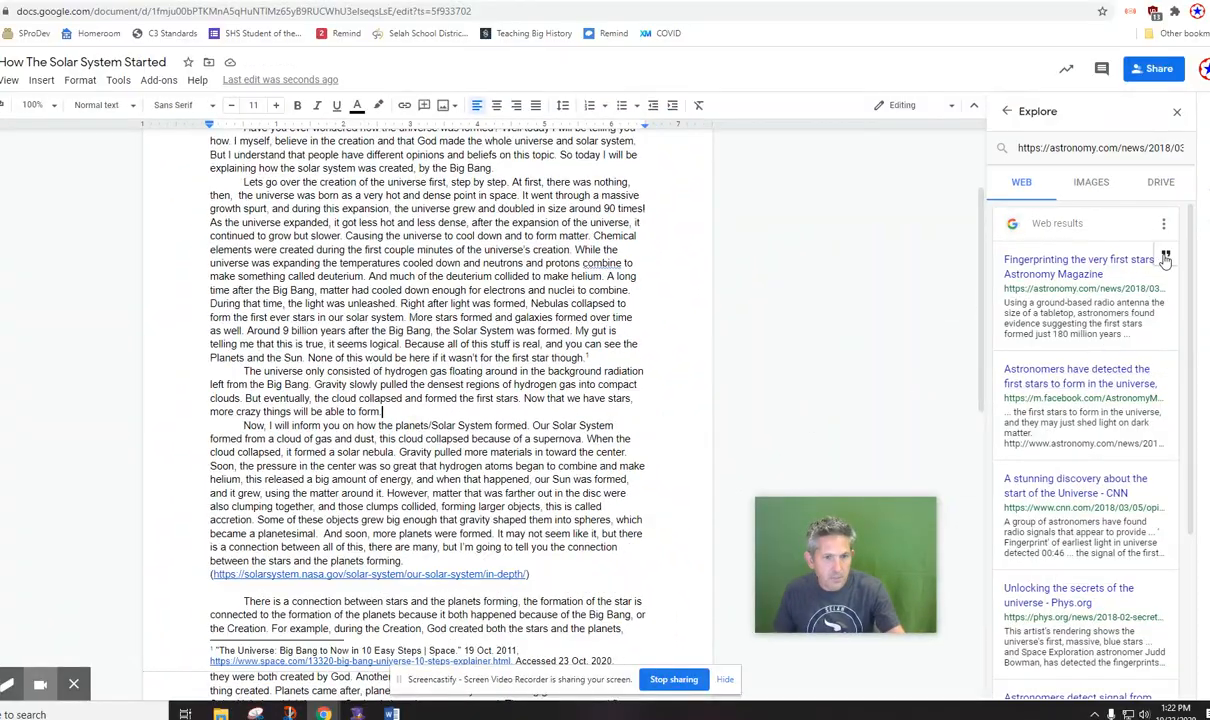
pyautogui.click(1165, 258)
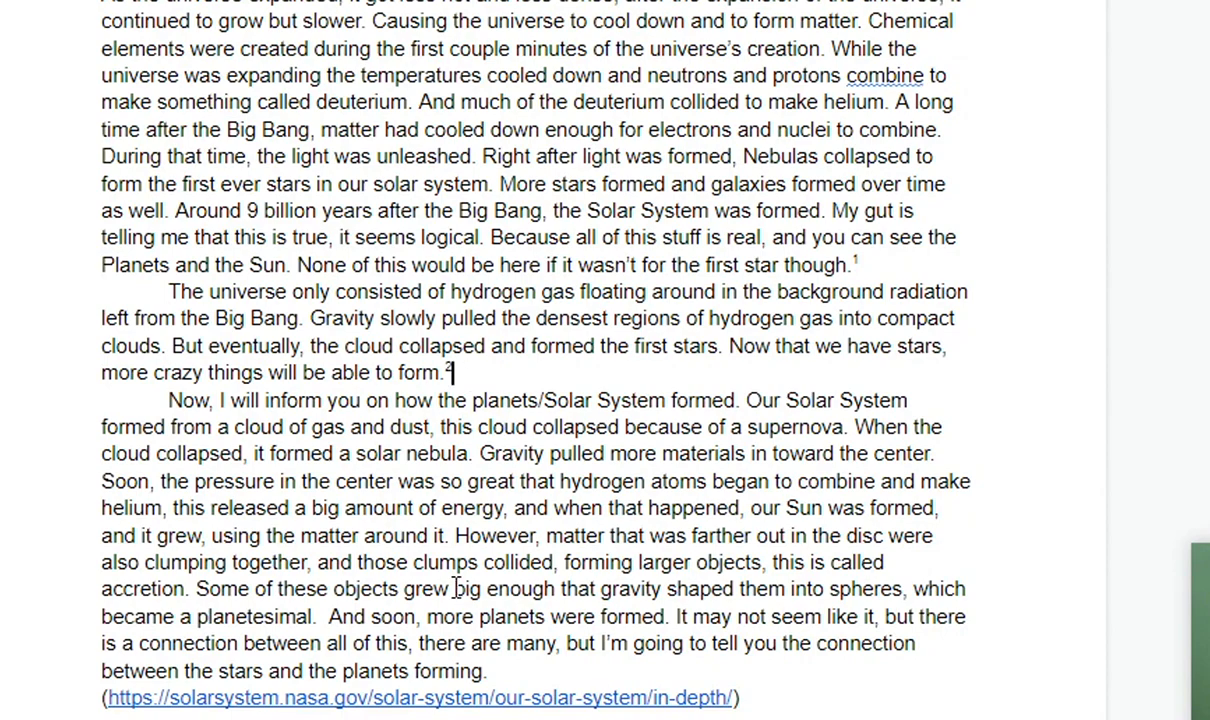
pyautogui.scroll(-3, 456, 588)
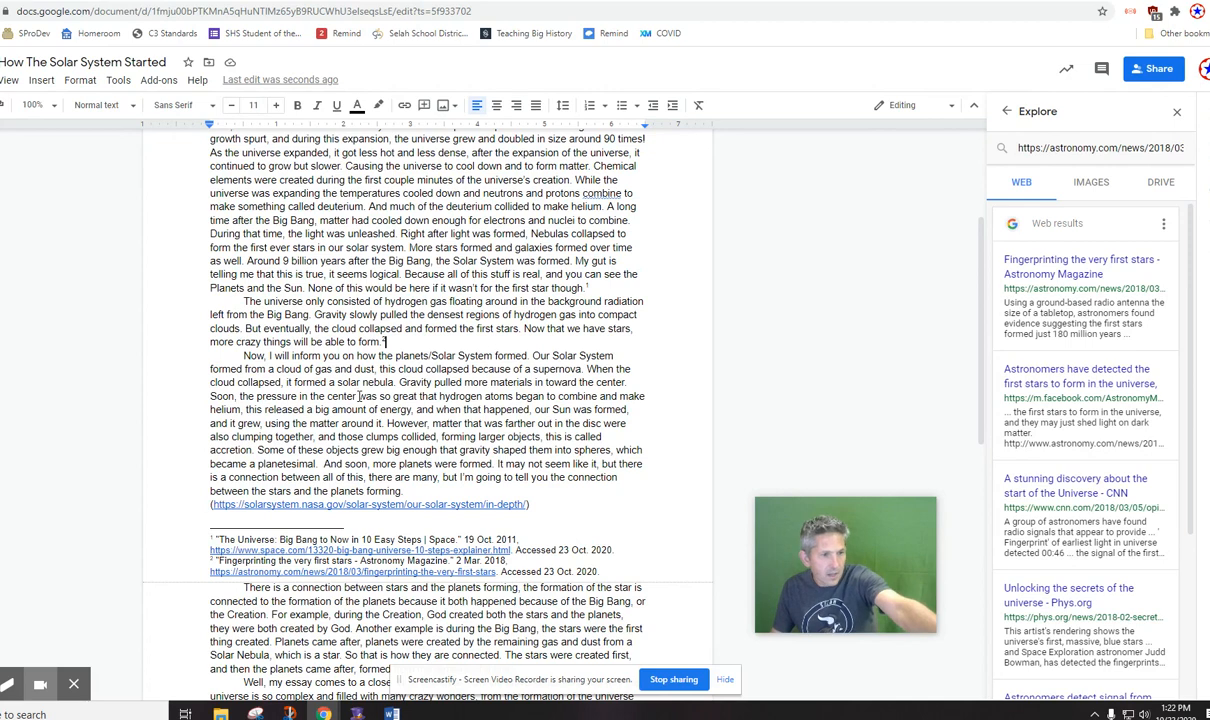
pyautogui.scroll(1, 359, 396)
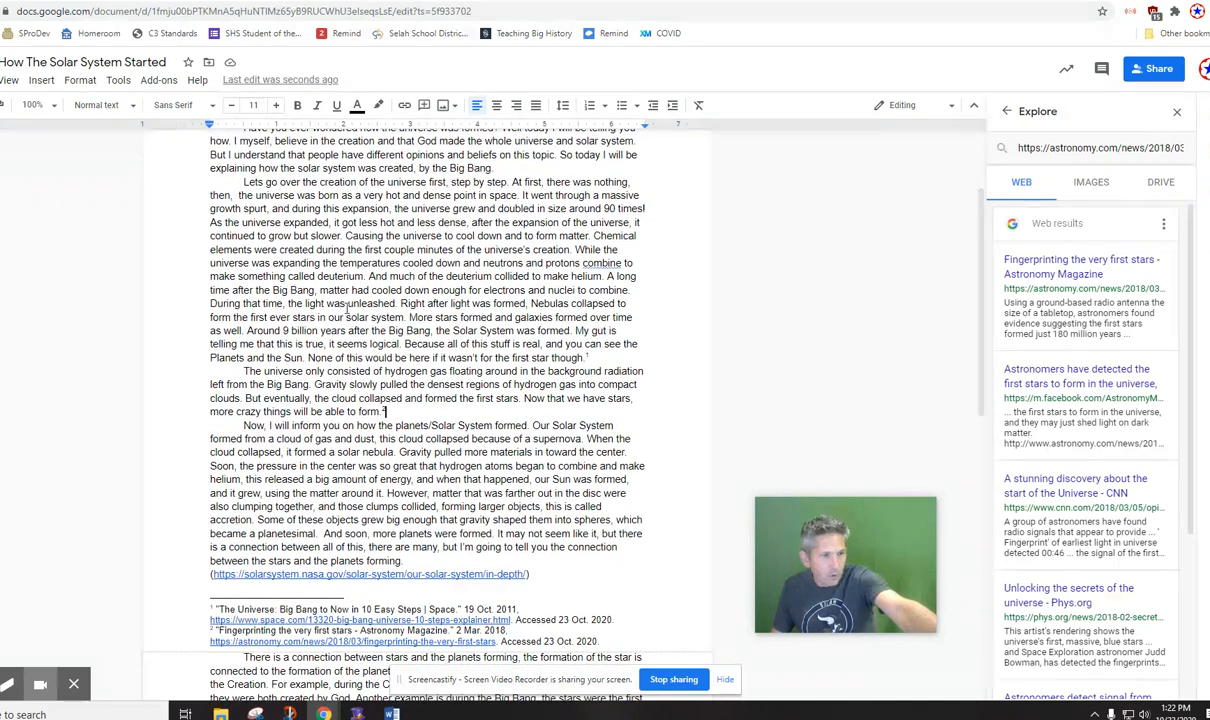
# Look over the cited paragraphs and close Explore.
pyautogui.moveTo(348, 291); pyautogui.dragTo(548, 496)
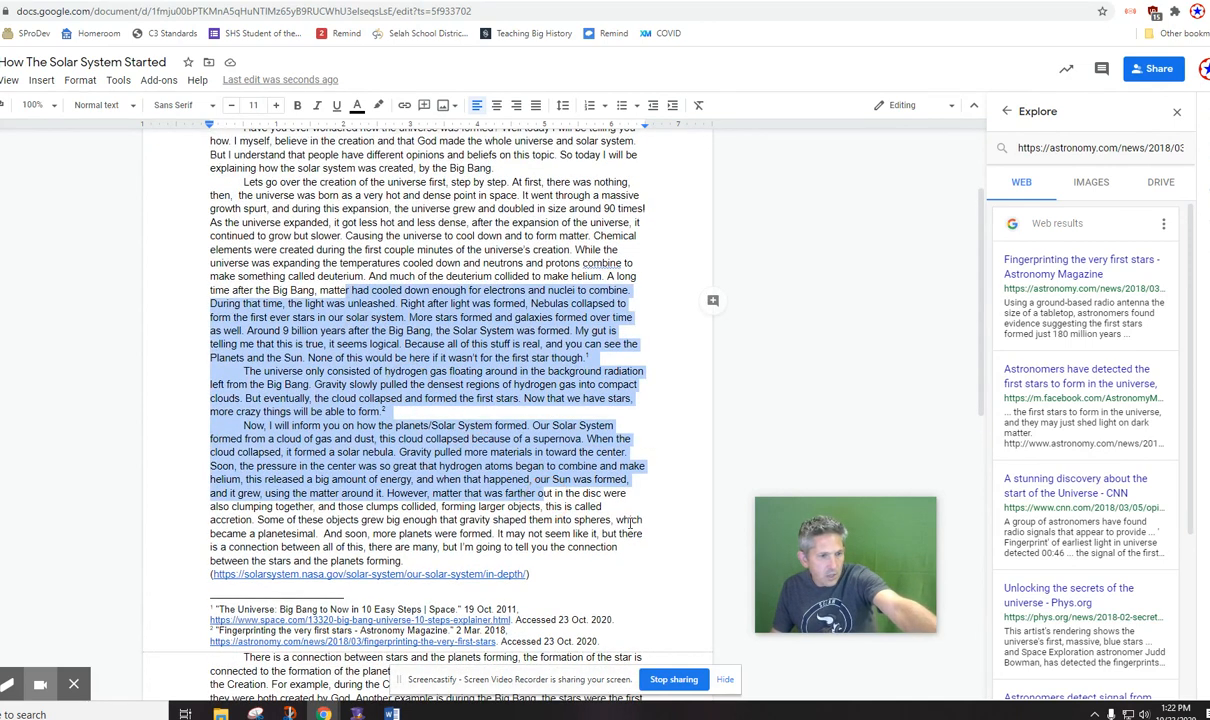
pyautogui.click(593, 481)
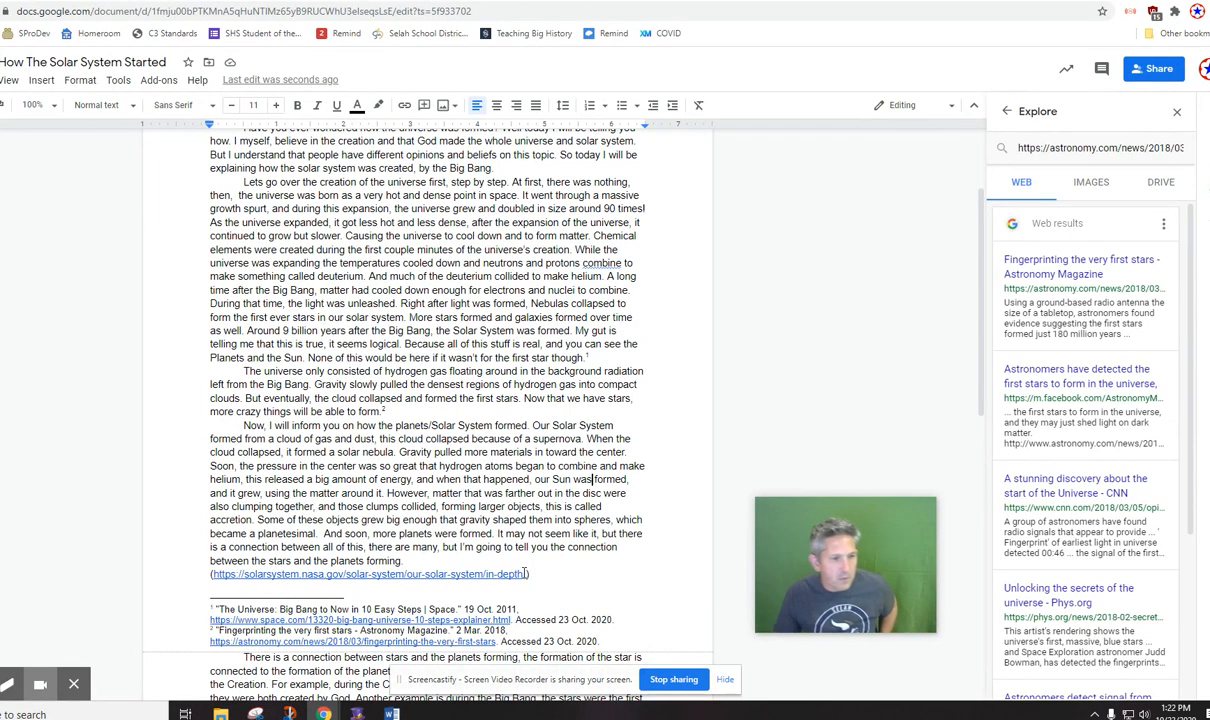
pyautogui.scroll(-3, 524, 573)
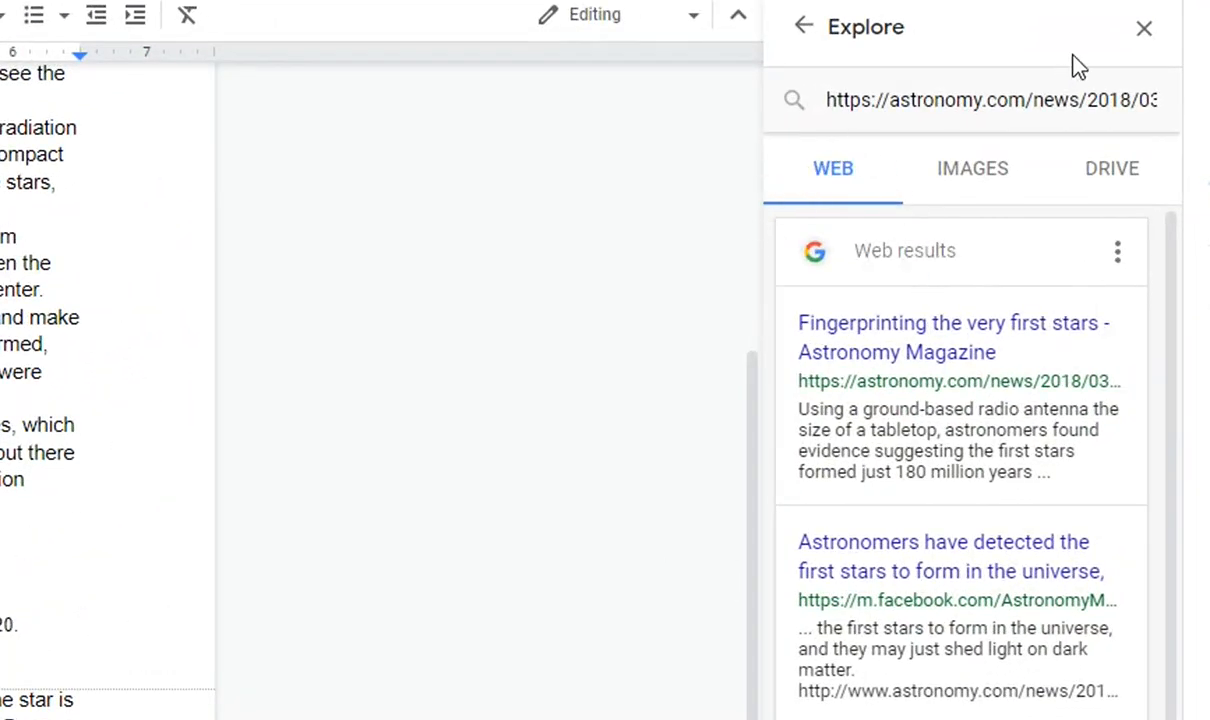
pyautogui.click(1144, 32)
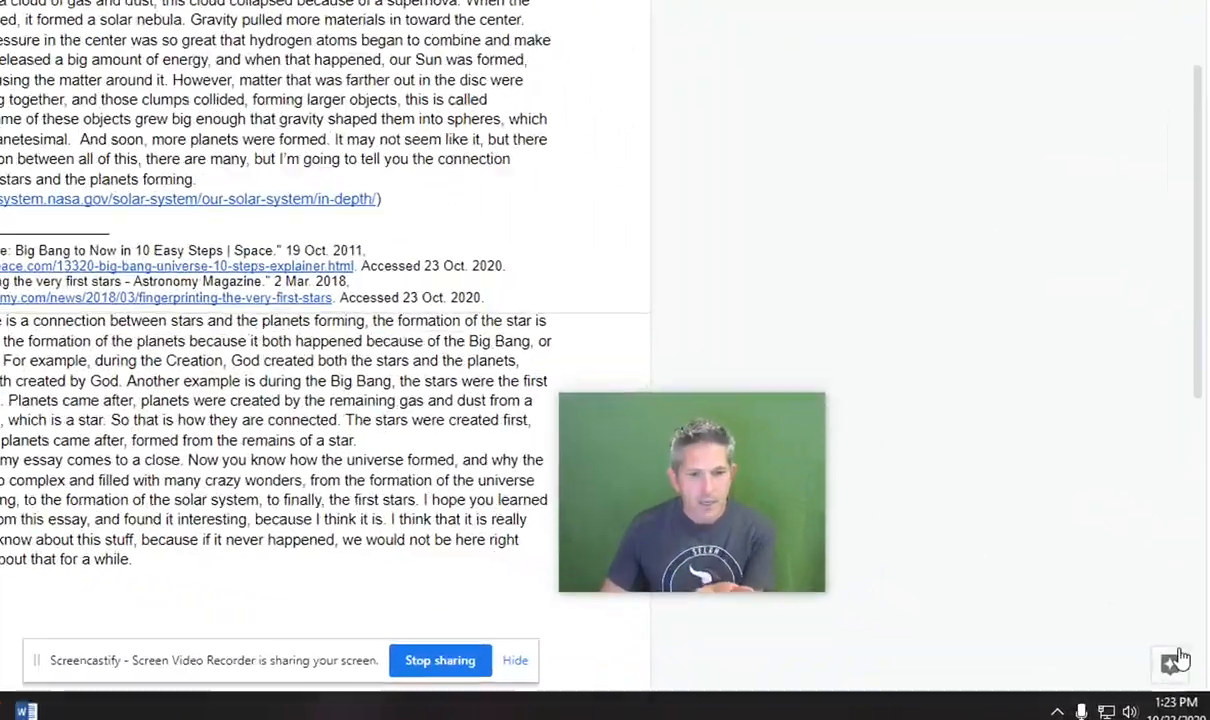
# Search the web for "Nebula" in Explore and look through the web results.
pyautogui.click(1176, 660)
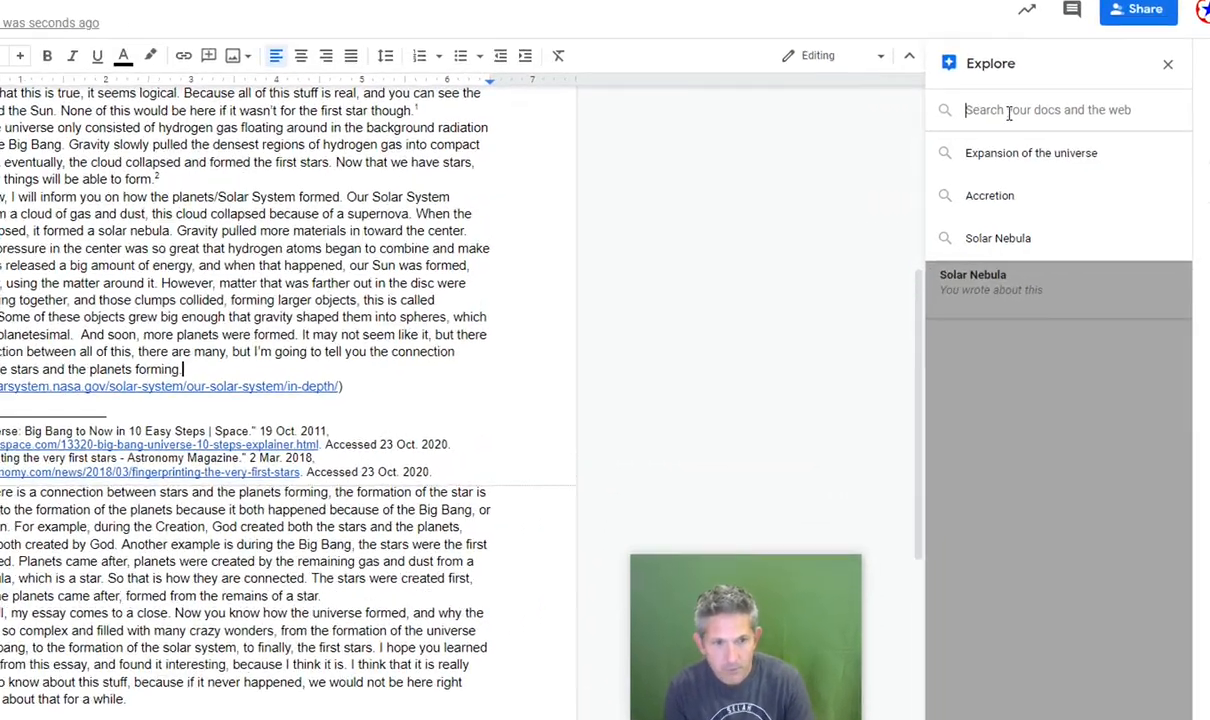
pyautogui.click(1052, 149)
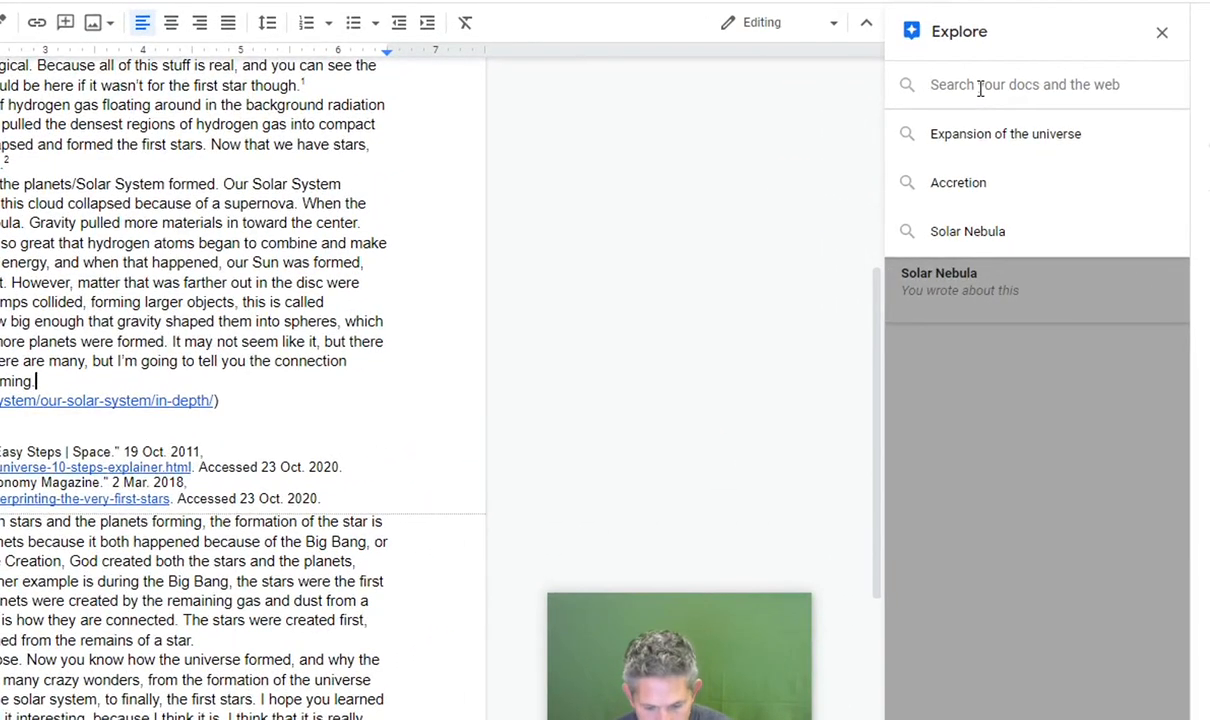
pyautogui.write('Nebula')
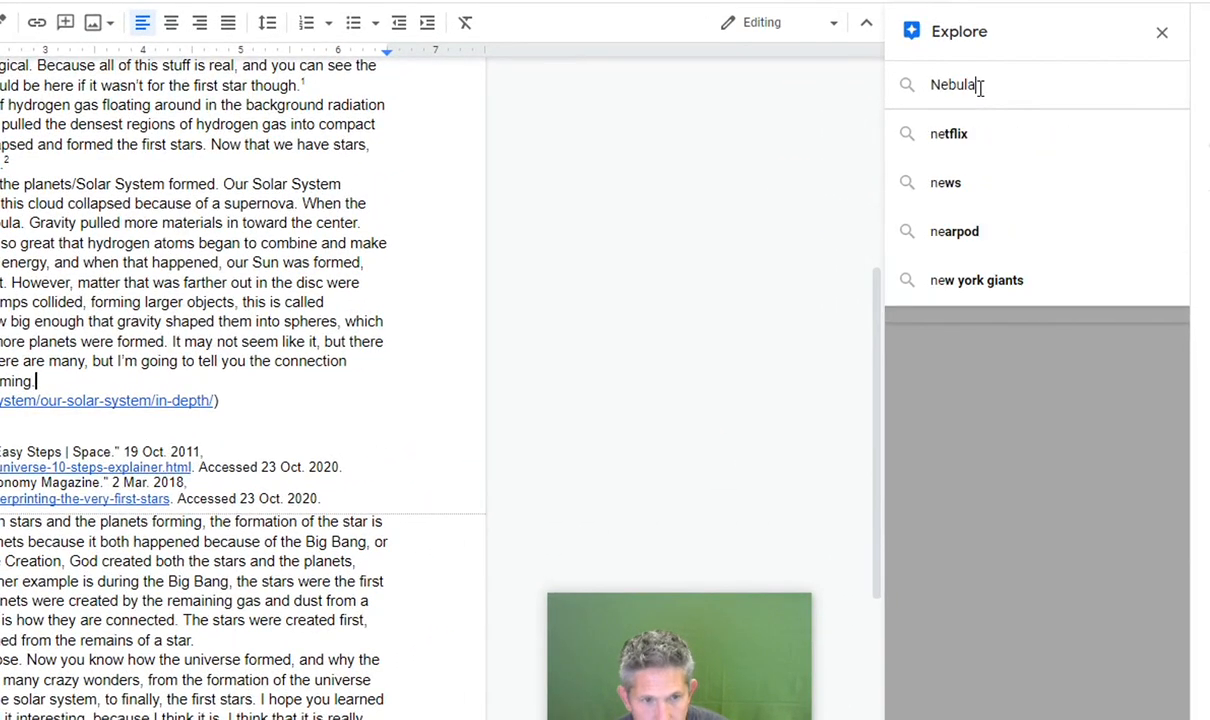
pyautogui.press('Return')
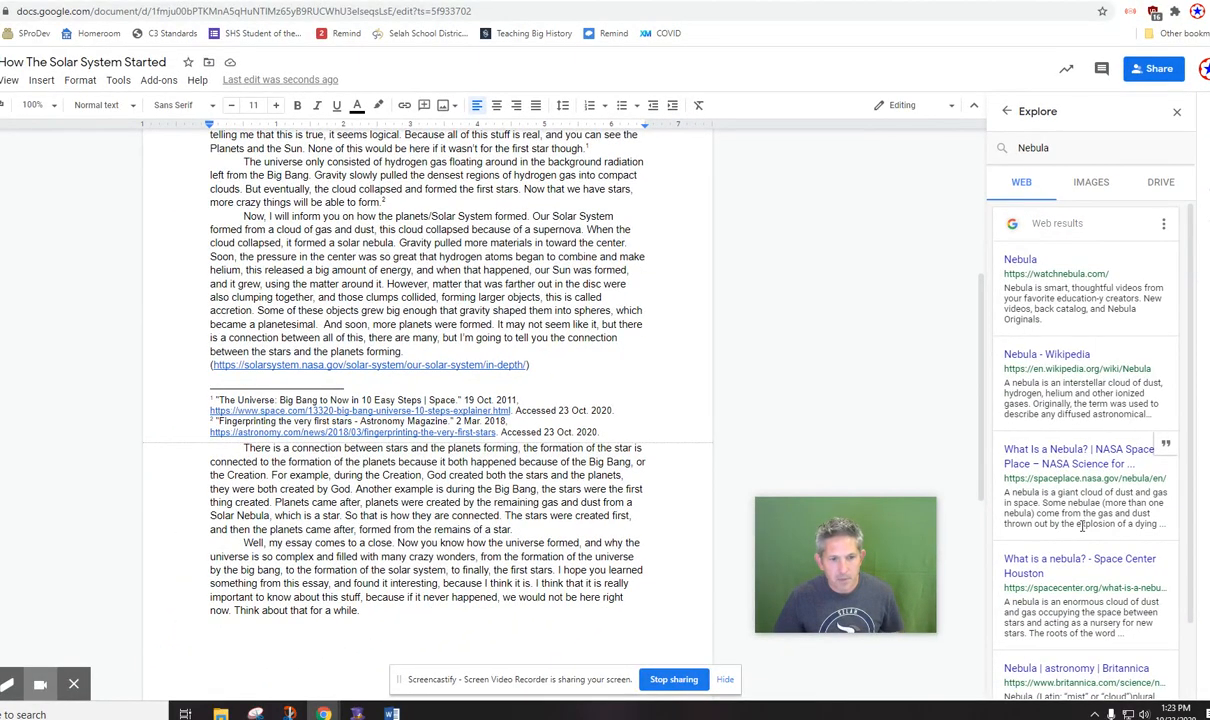
pyautogui.scroll(-2, 1083, 527)
pyautogui.scroll(2, 1083, 500)
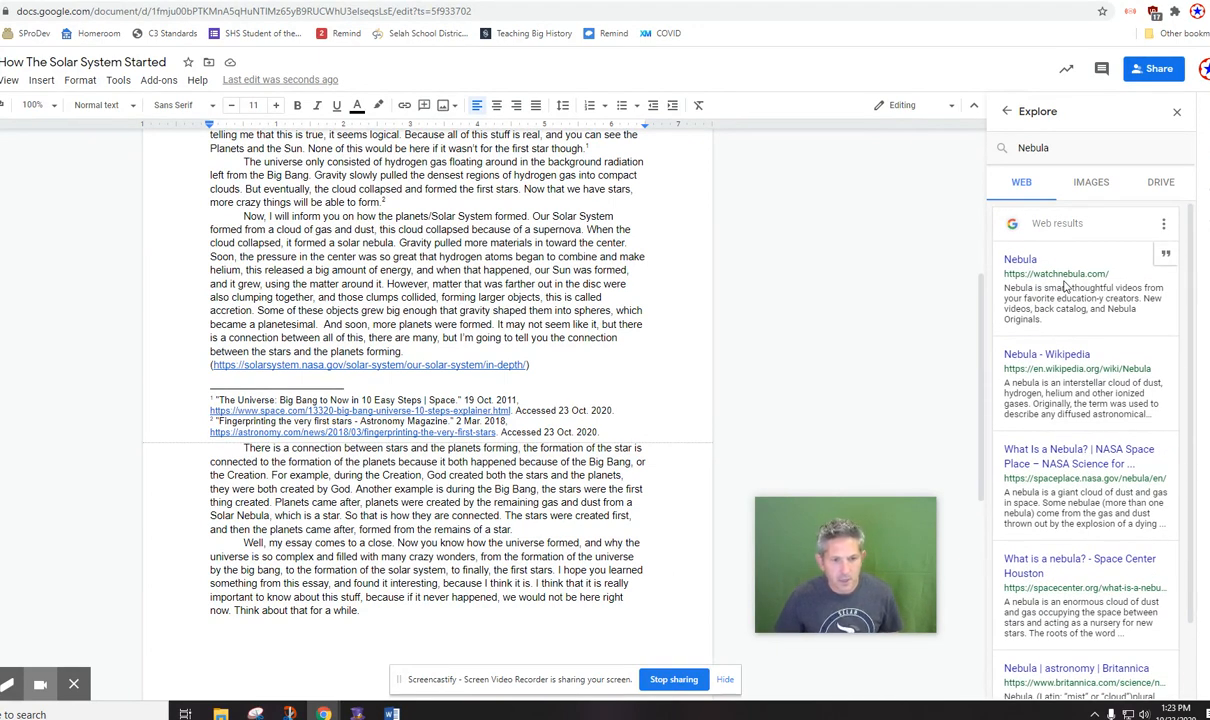
# Open the NASA Space Place result "What Is a Nebula?", read through the article, and return to the essay.
pyautogui.click(1055, 460)
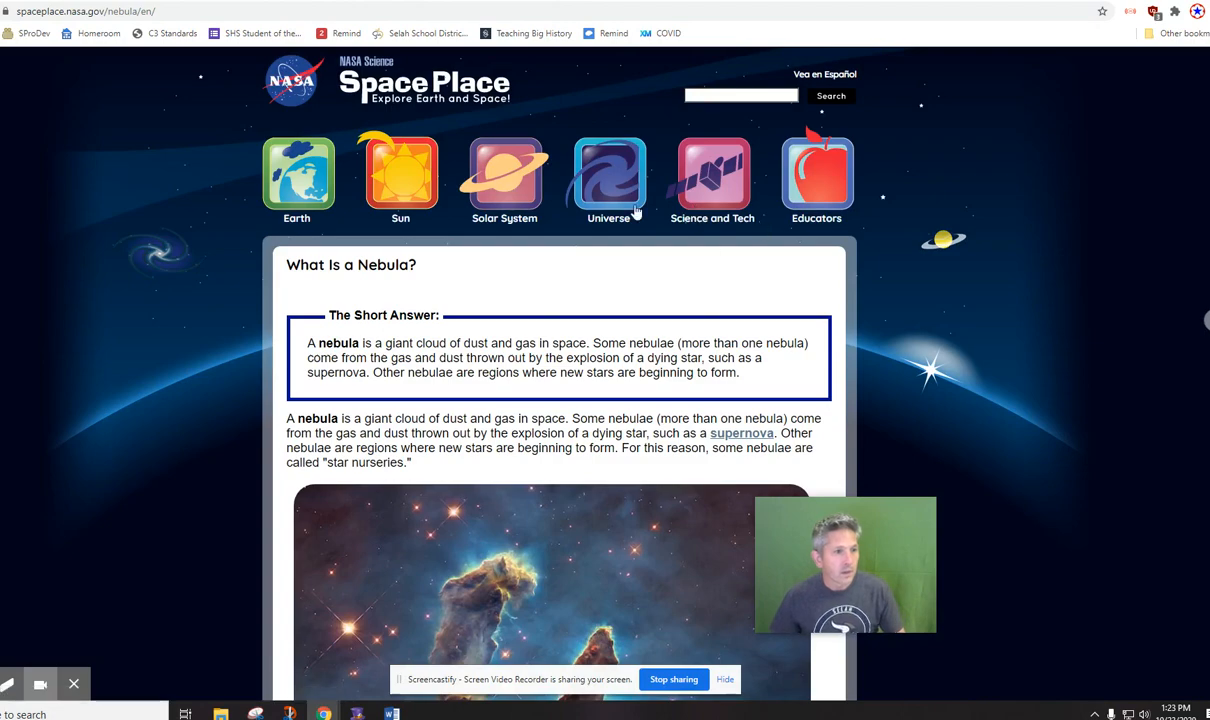
pyautogui.scroll(-2, 470, 320)
pyautogui.scroll(-2, 495, 342)
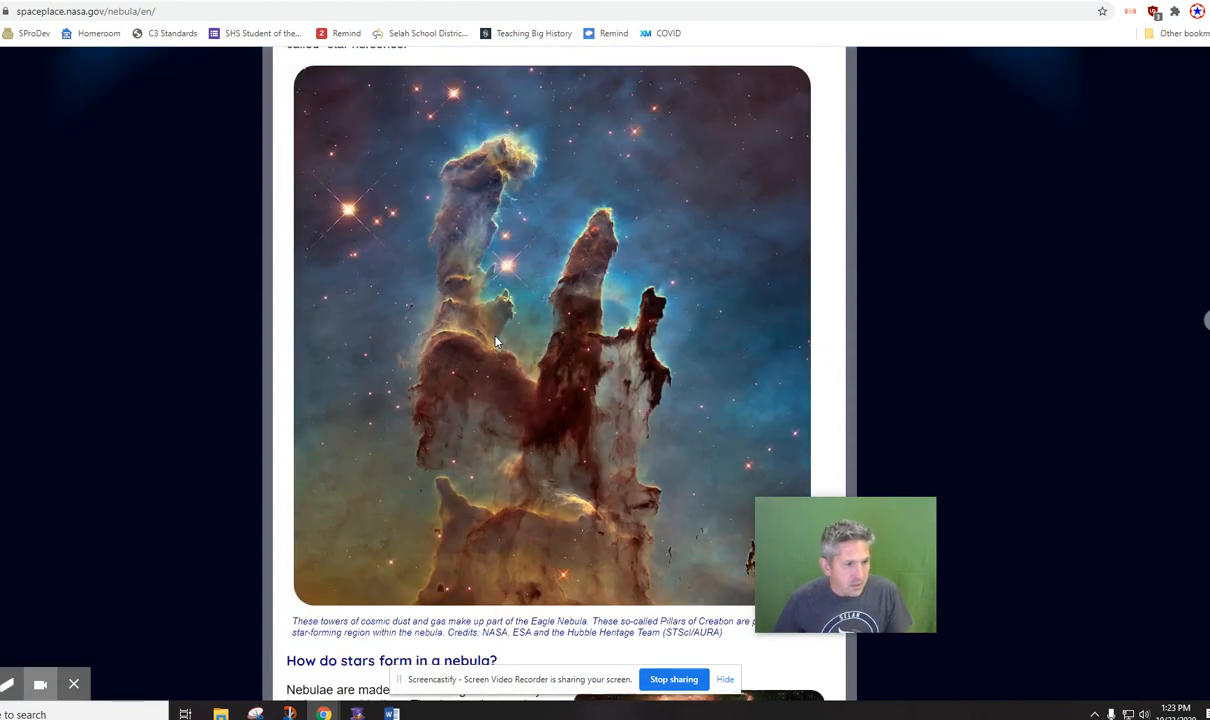
pyautogui.scroll(-5, 537, 380)
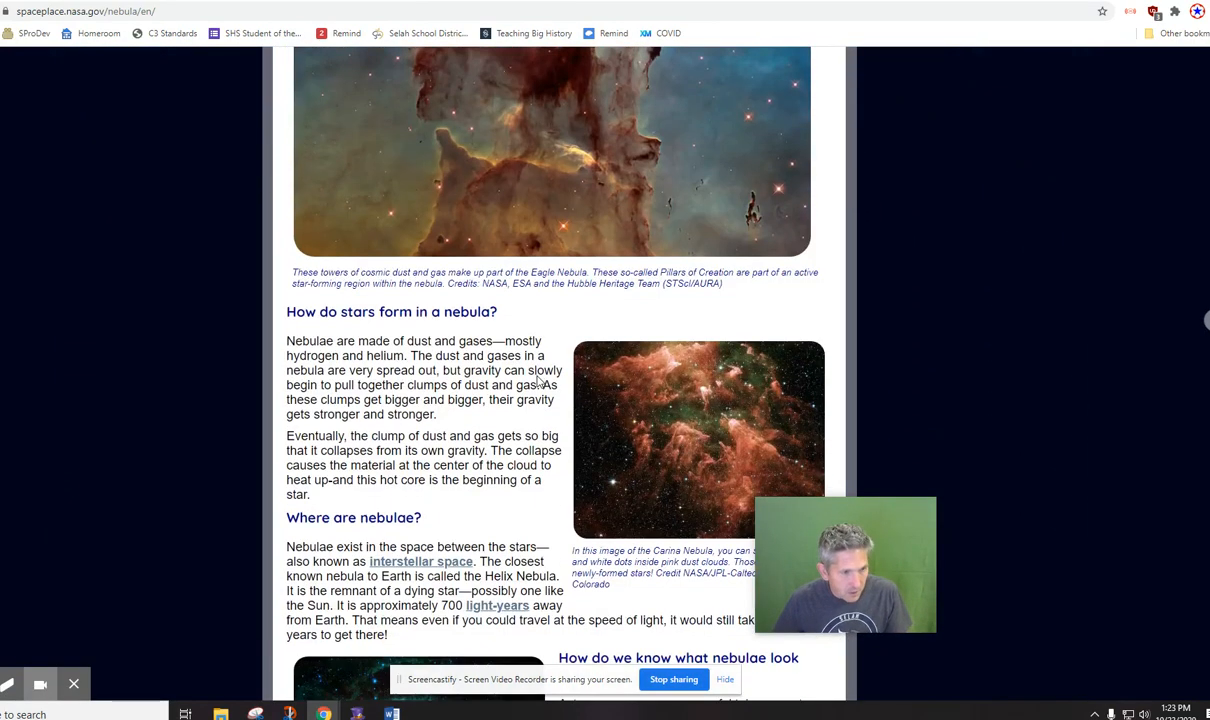
pyautogui.scroll(-2, 537, 377)
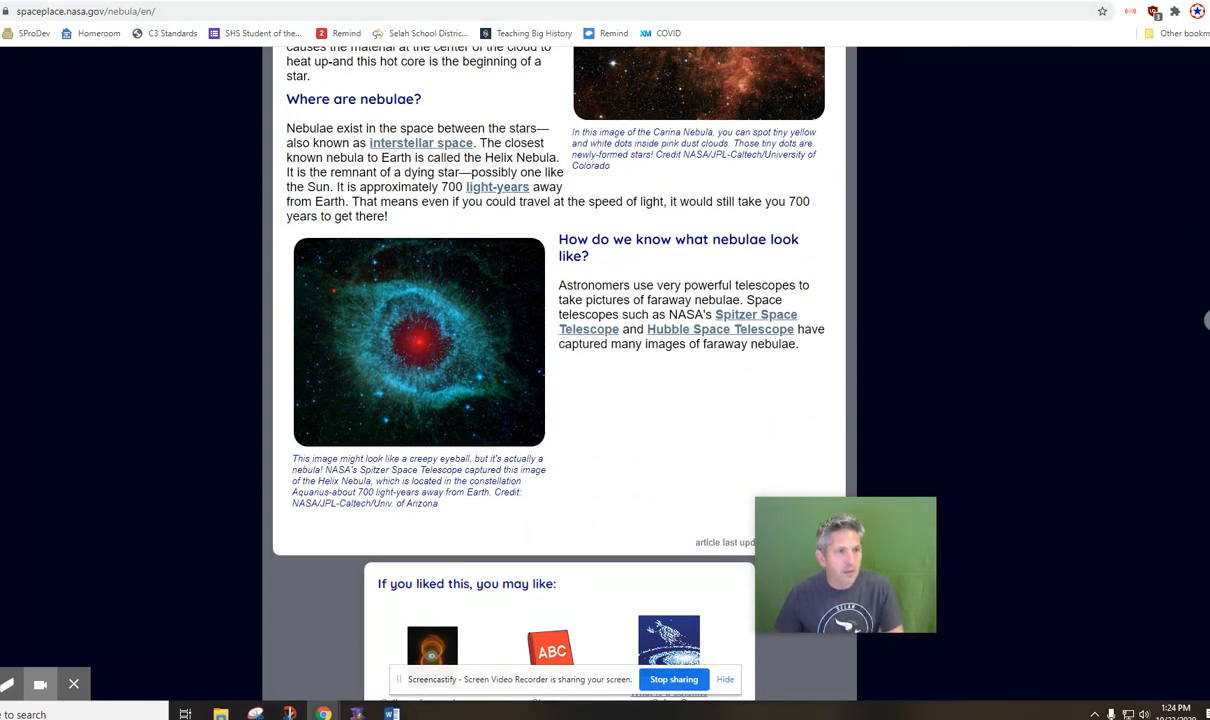
pyautogui.click(540, 1)
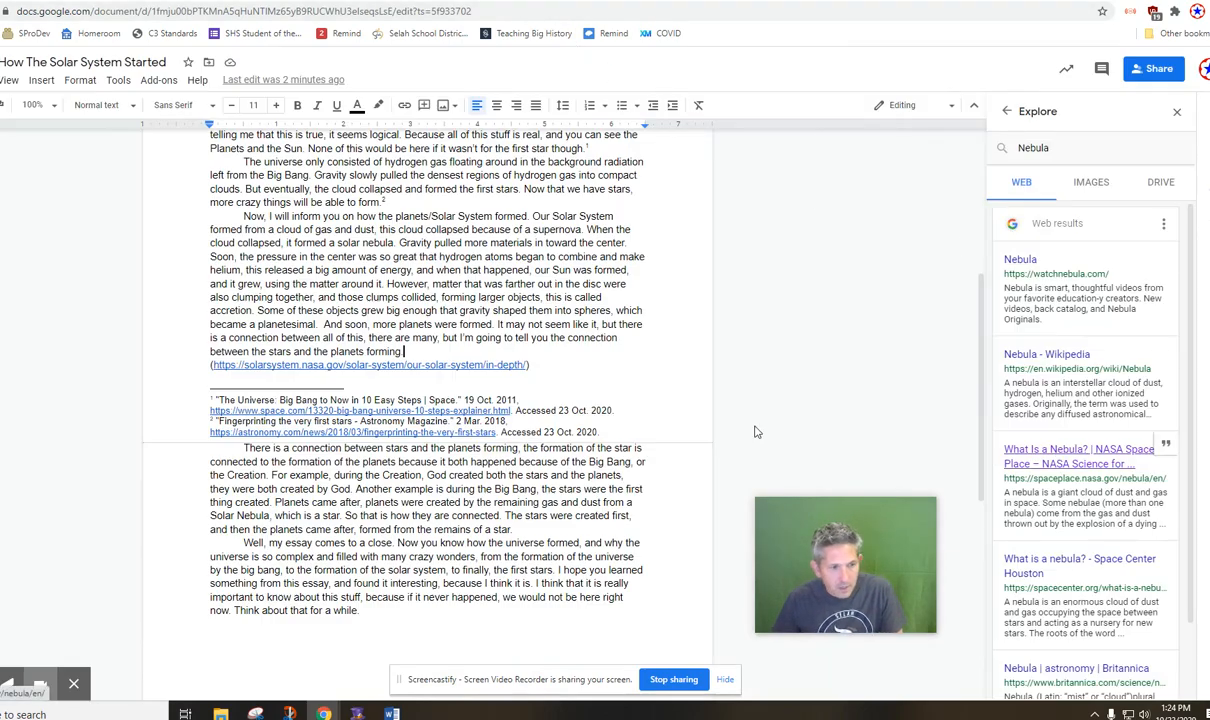